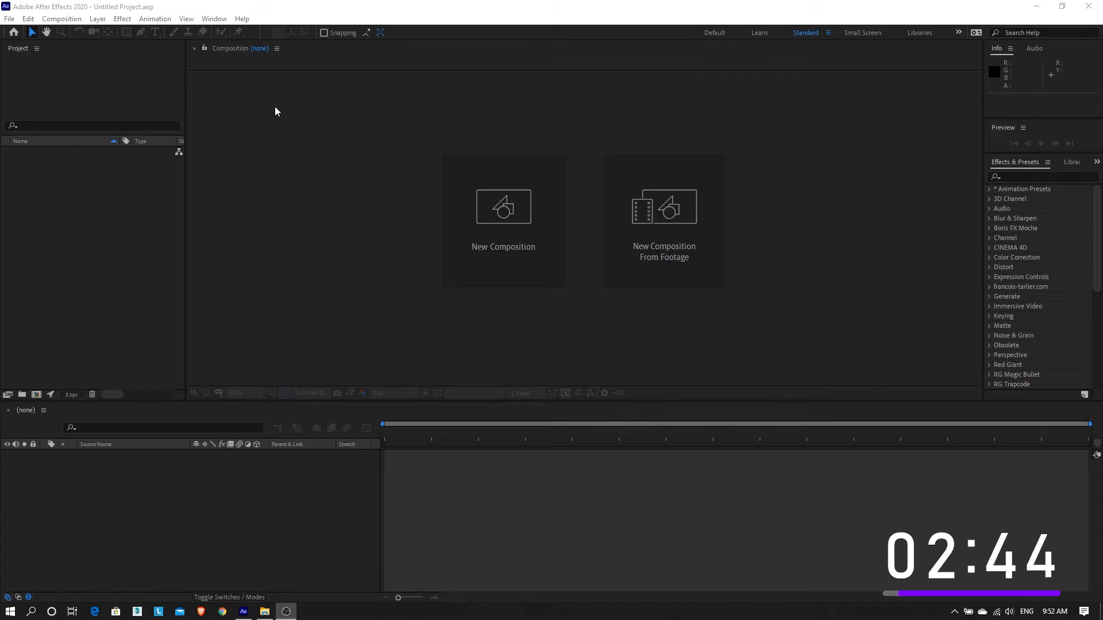
click(73, 22)
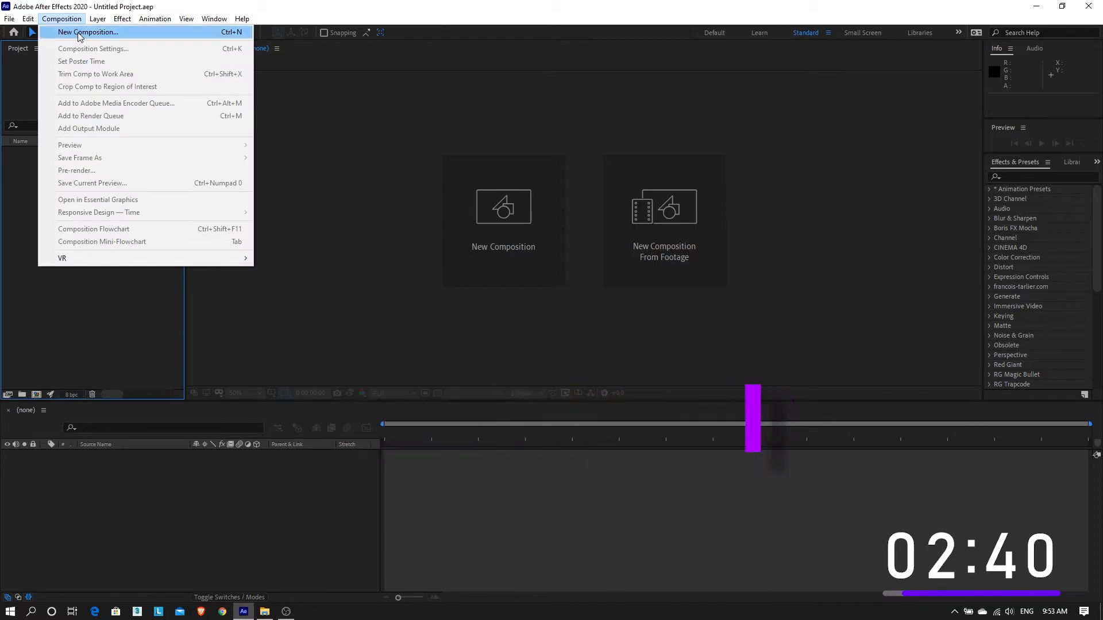
click(88, 32)
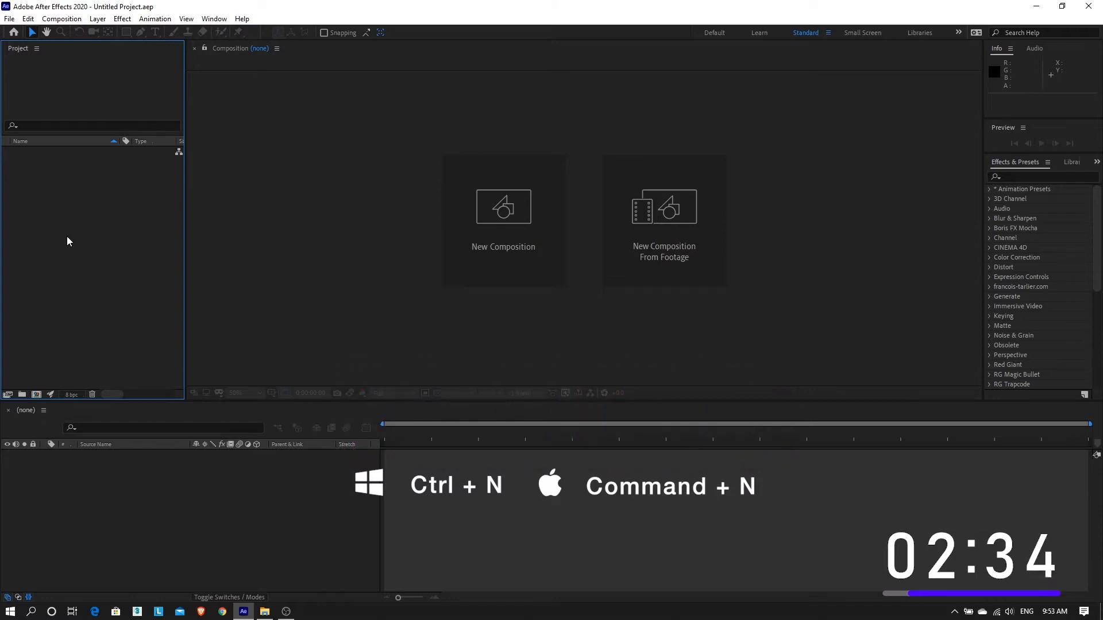
key(ctrl+n)
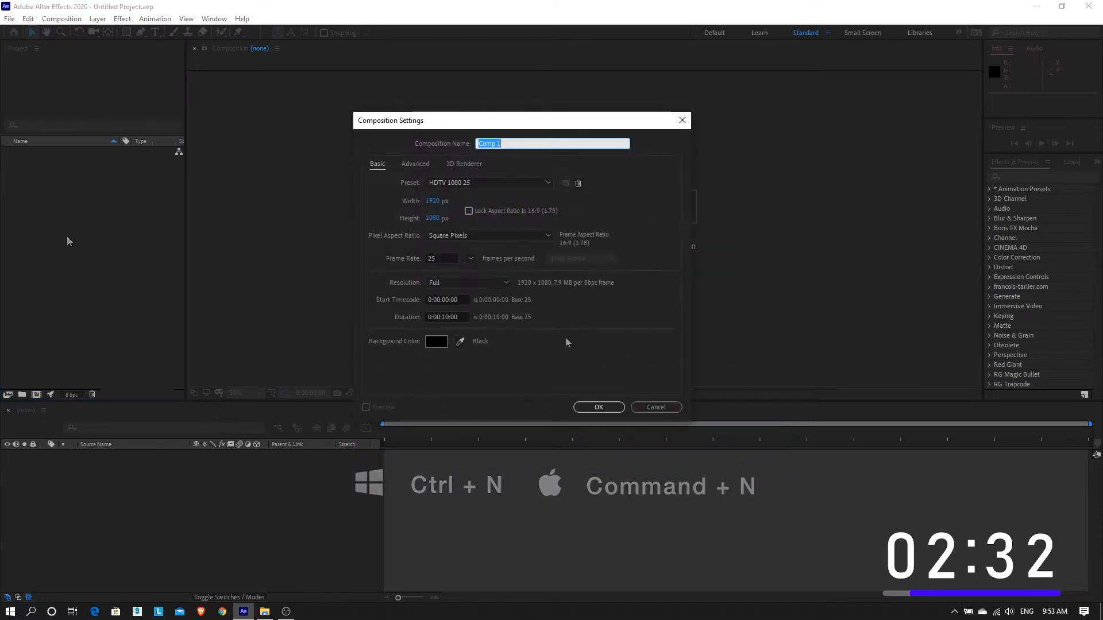
click(655, 408)
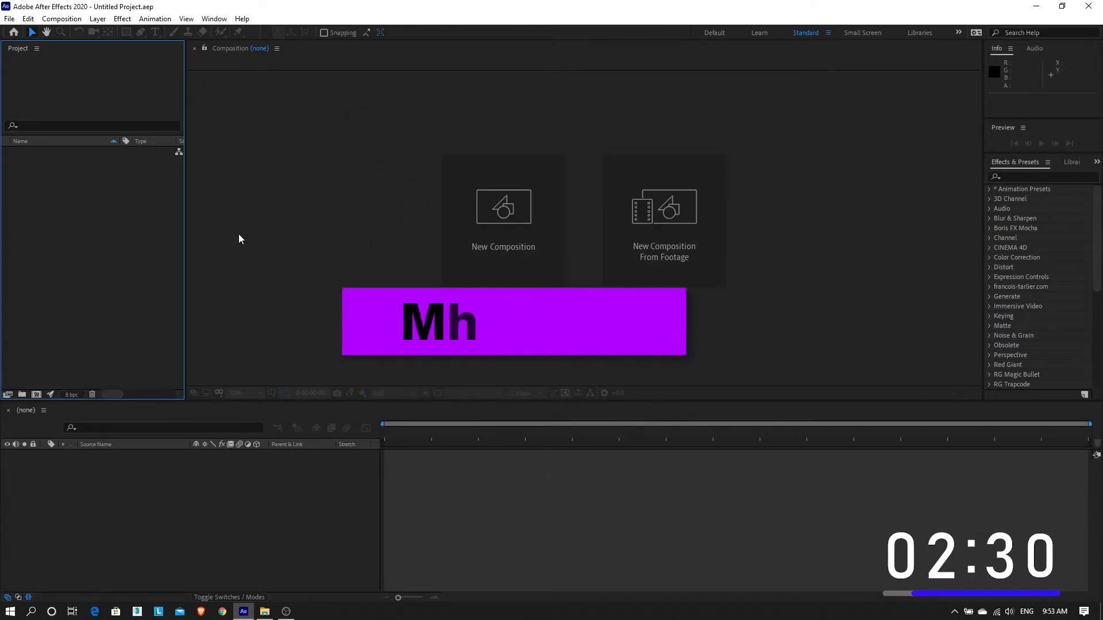
Step: Start a new composition and name it New composition
click(37, 394)
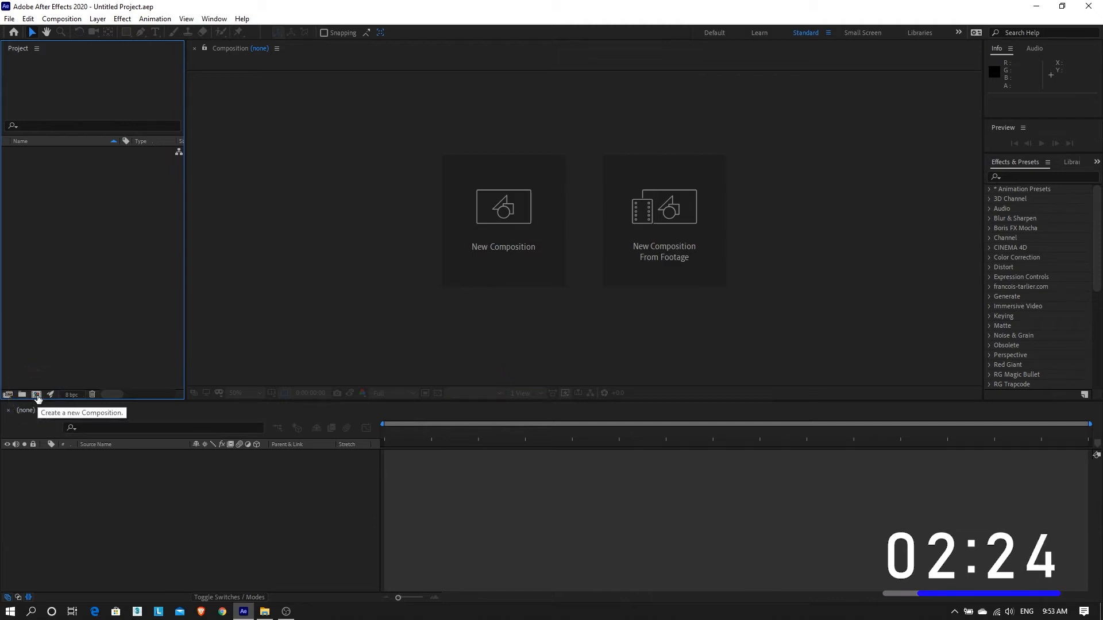
click(36, 396)
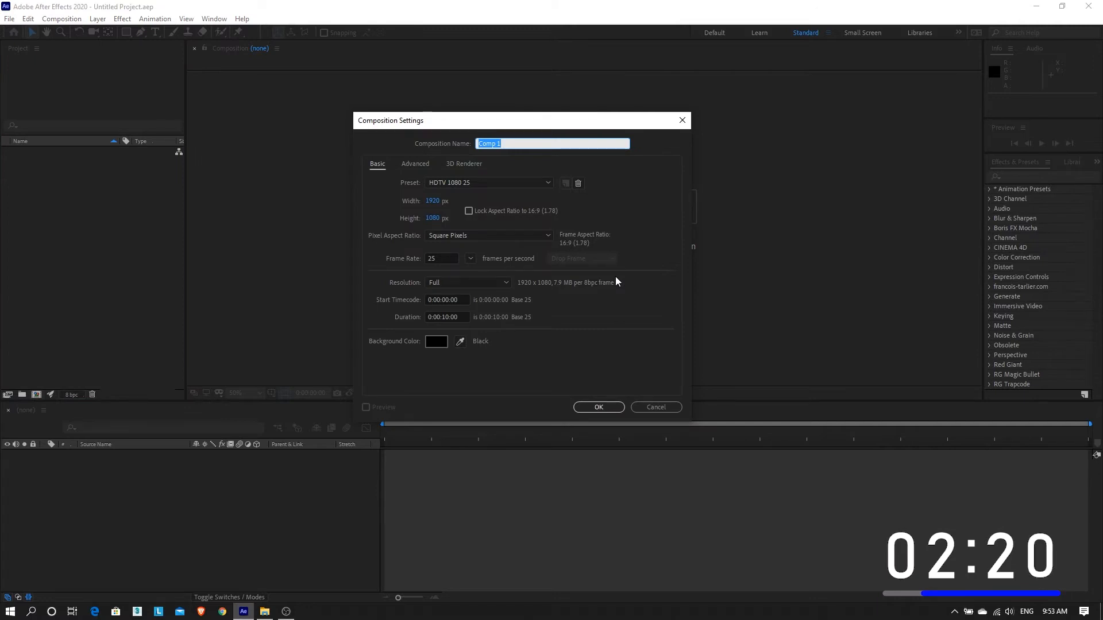
drag(526, 124, 564, 111)
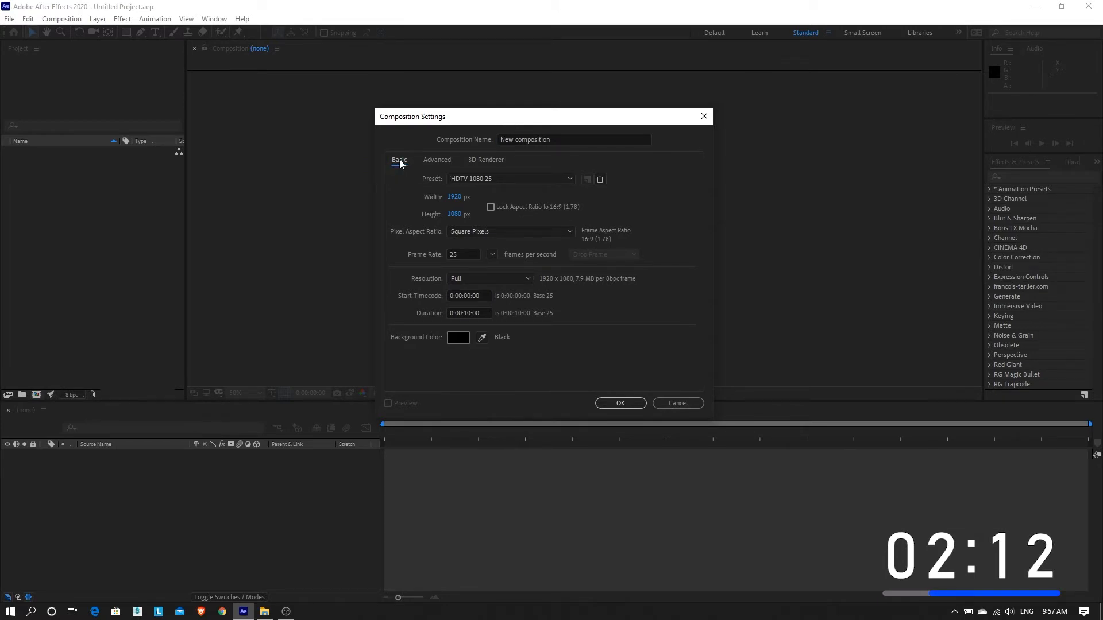
Step: Review the Advanced and 3D Renderer settings of the new composition, and return to its basic settings
click(437, 161)
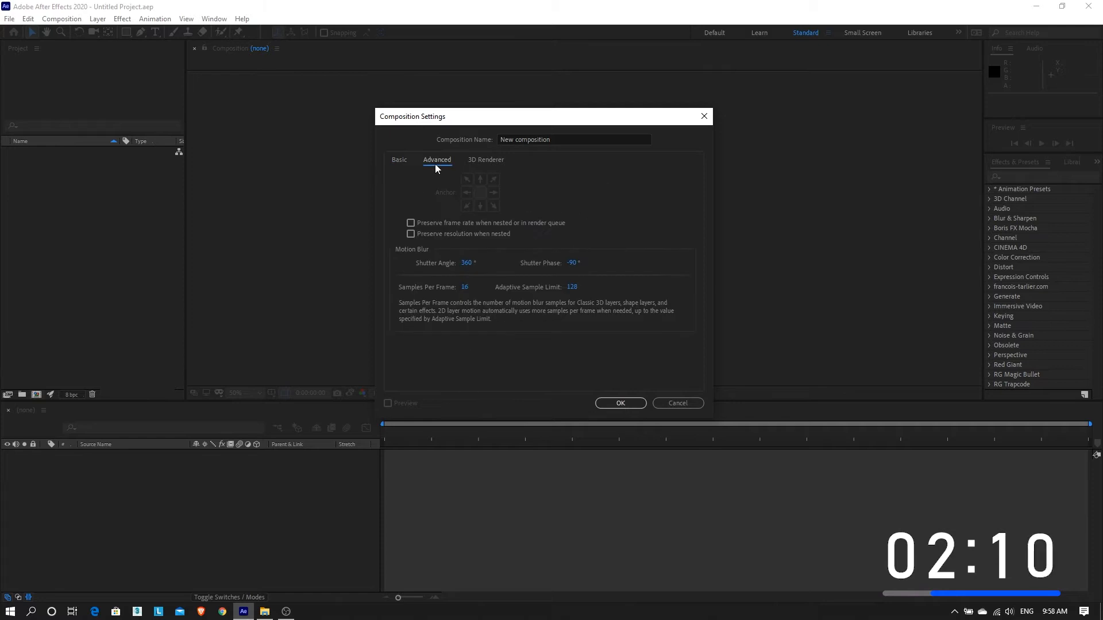
click(481, 163)
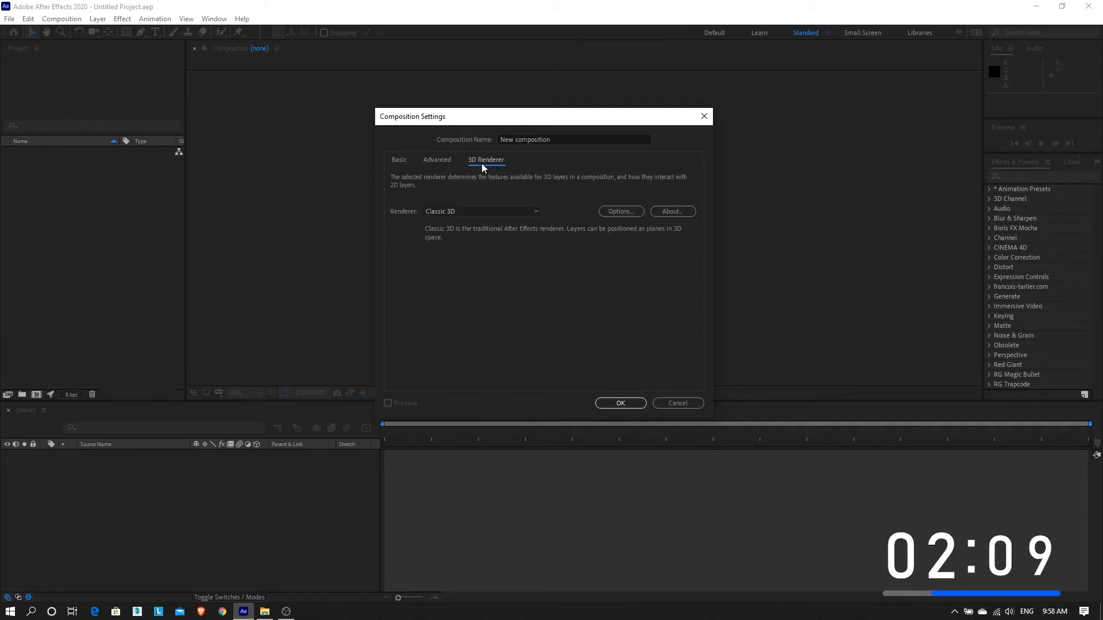
click(425, 162)
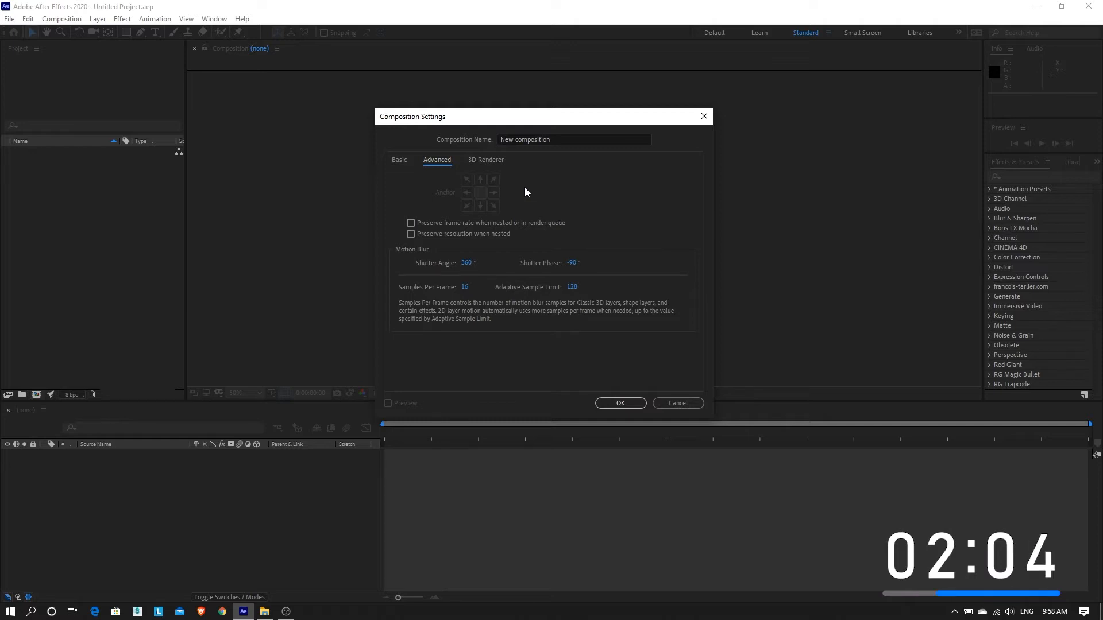
click(498, 166)
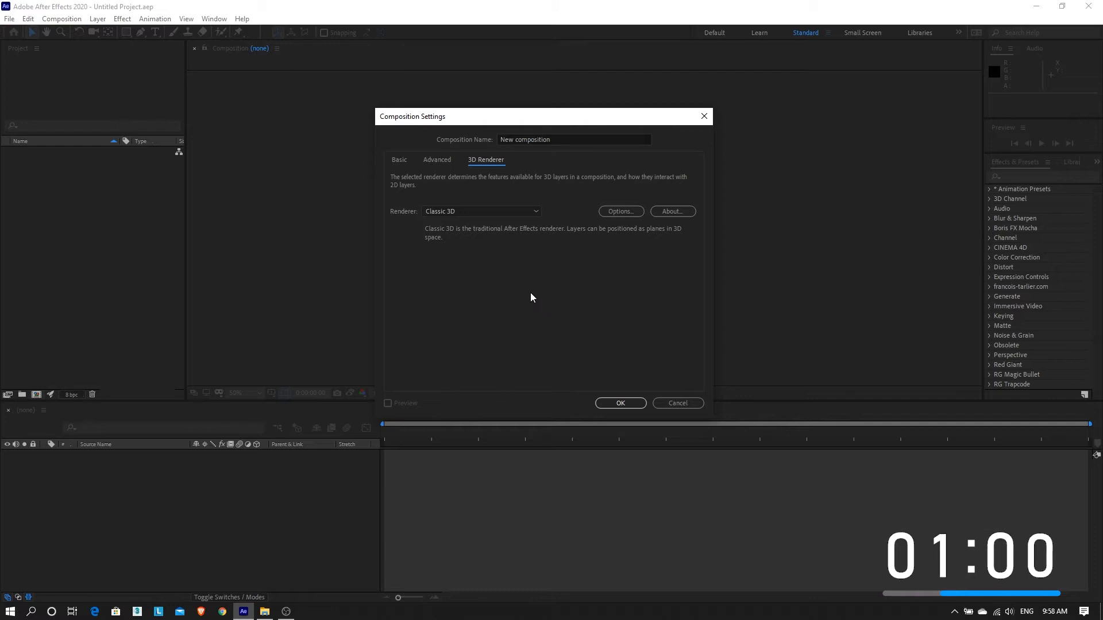
click(398, 160)
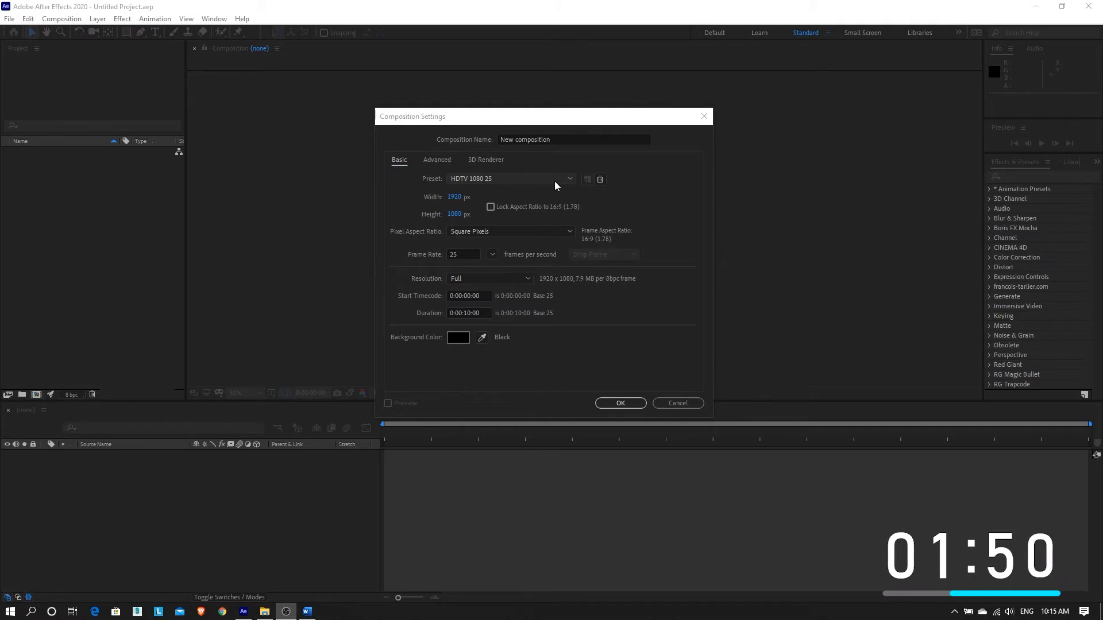
Step: Choose the HDTV 1080 25 preset, keep the resolution at Full, and create the composition
click(554, 181)
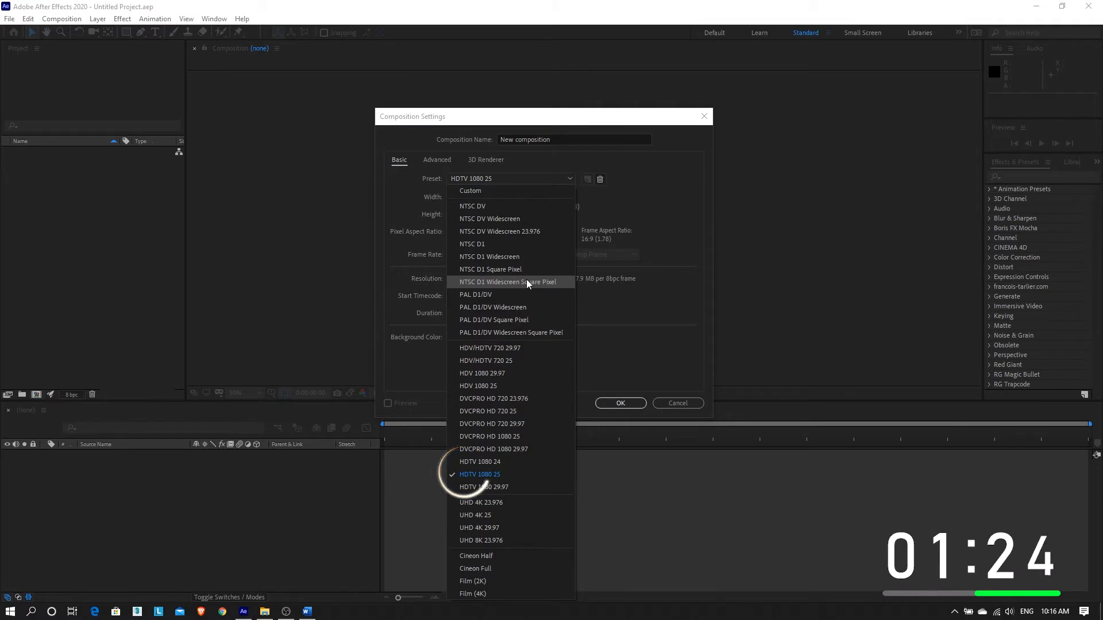
click(477, 475)
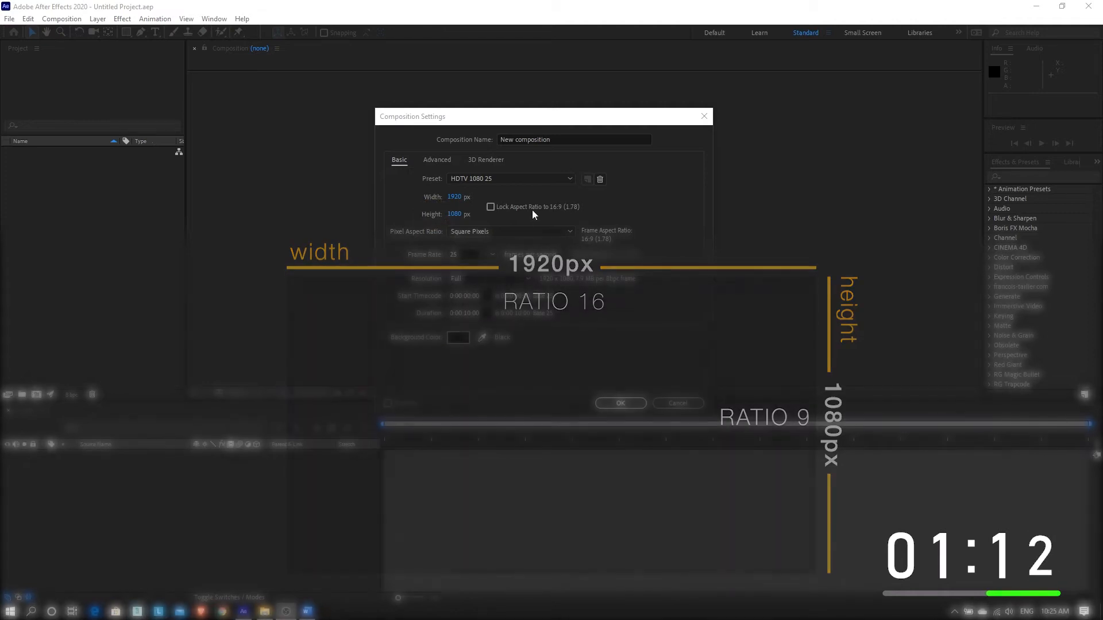
click(531, 208)
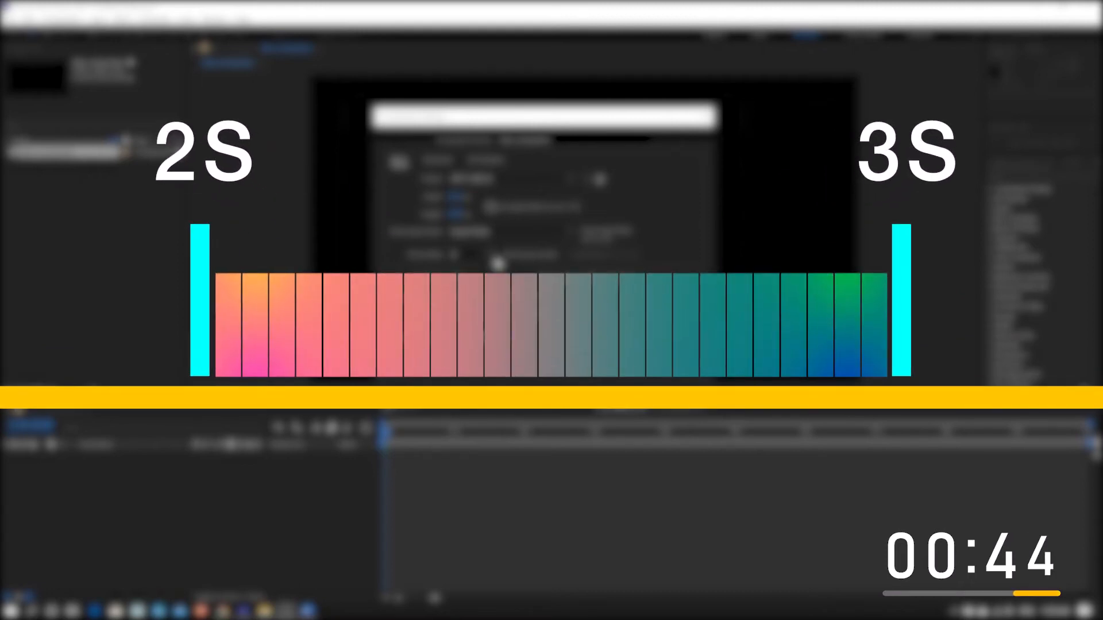
click(524, 281)
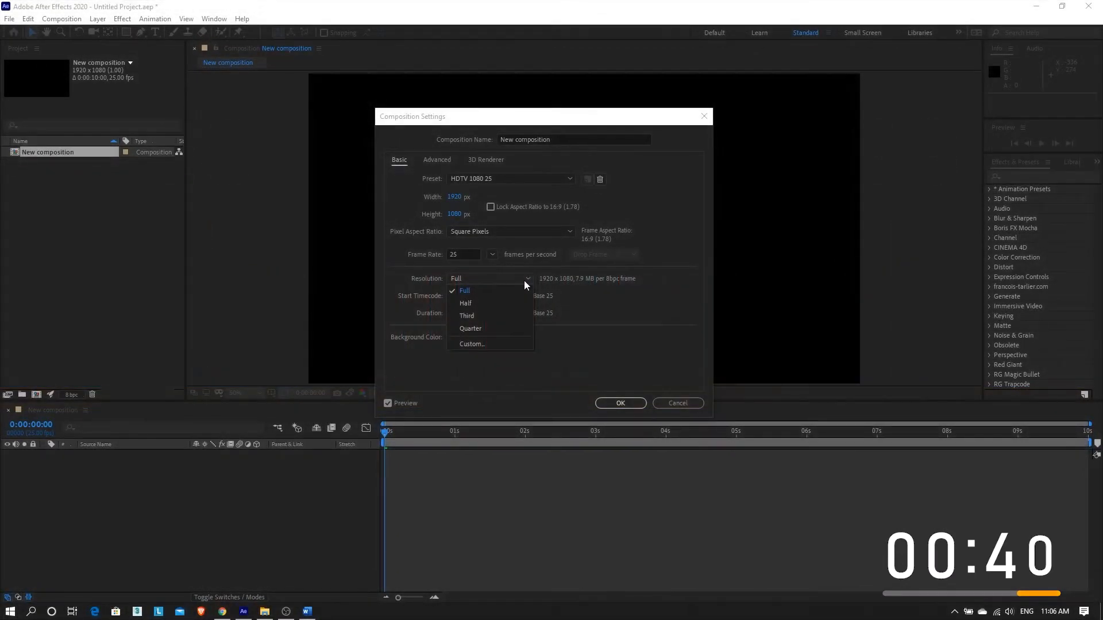
click(620, 353)
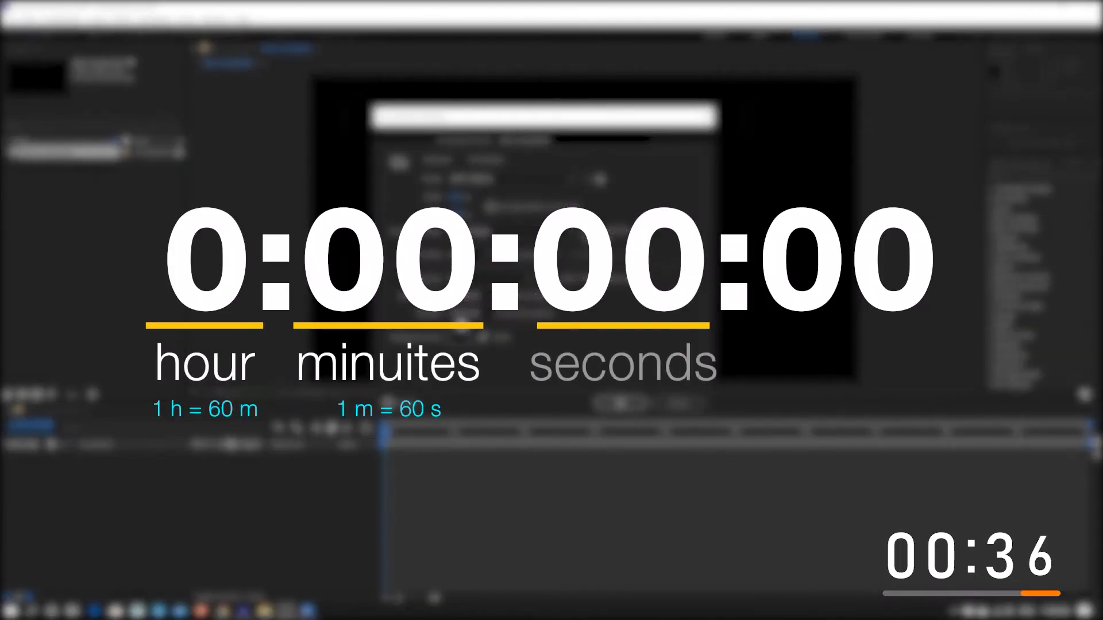
click(612, 411)
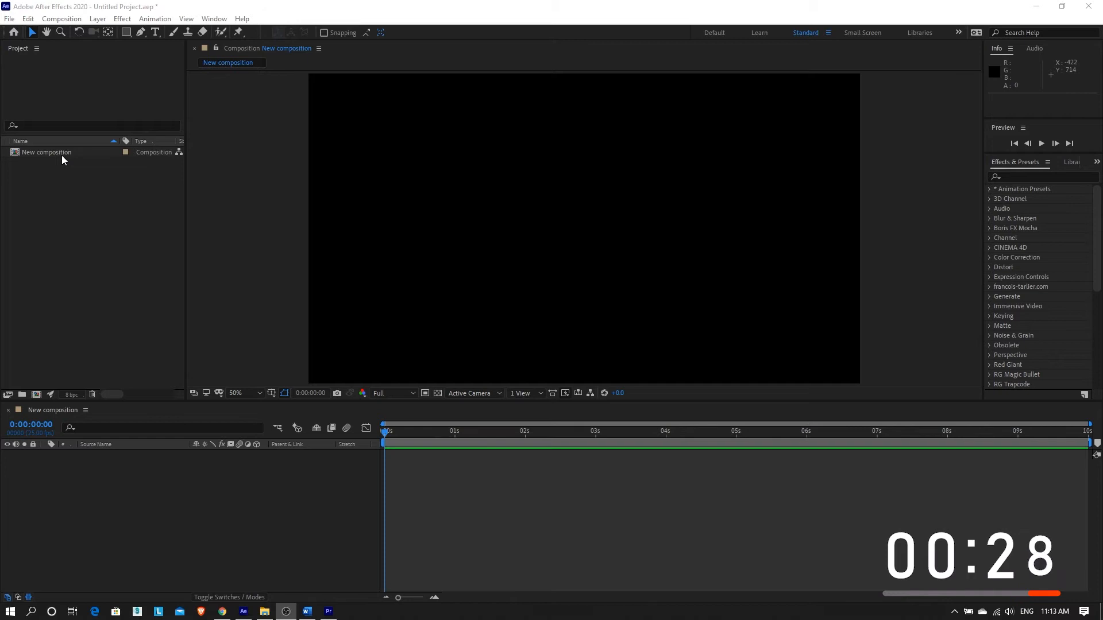
Step: Open the composition settings of the existing New composition
click(46, 274)
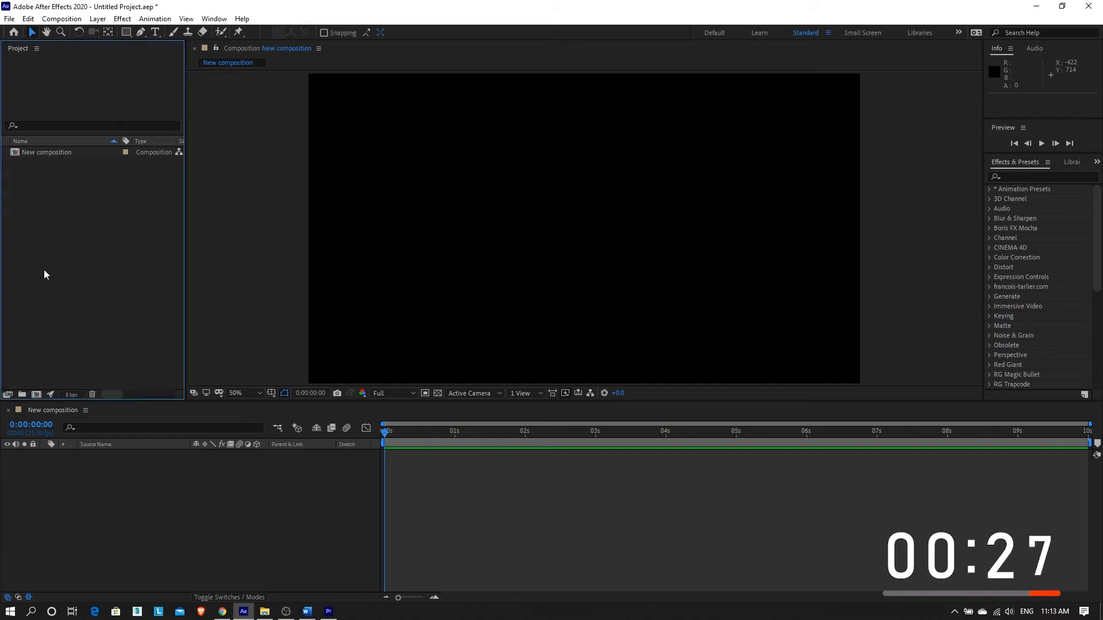
click(47, 154)
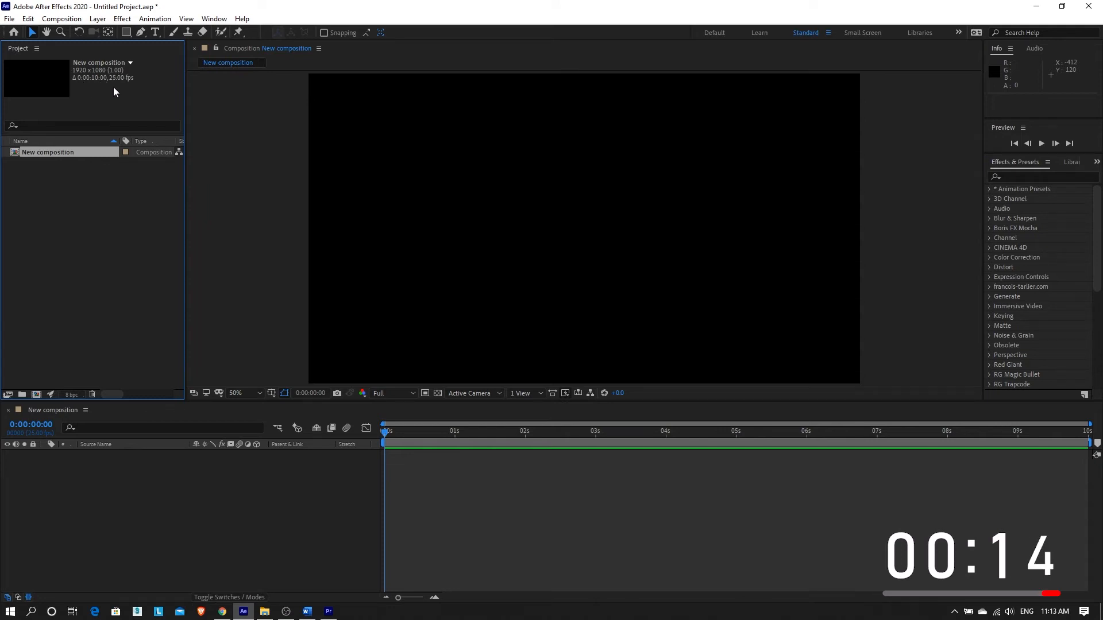
click(5, 233)
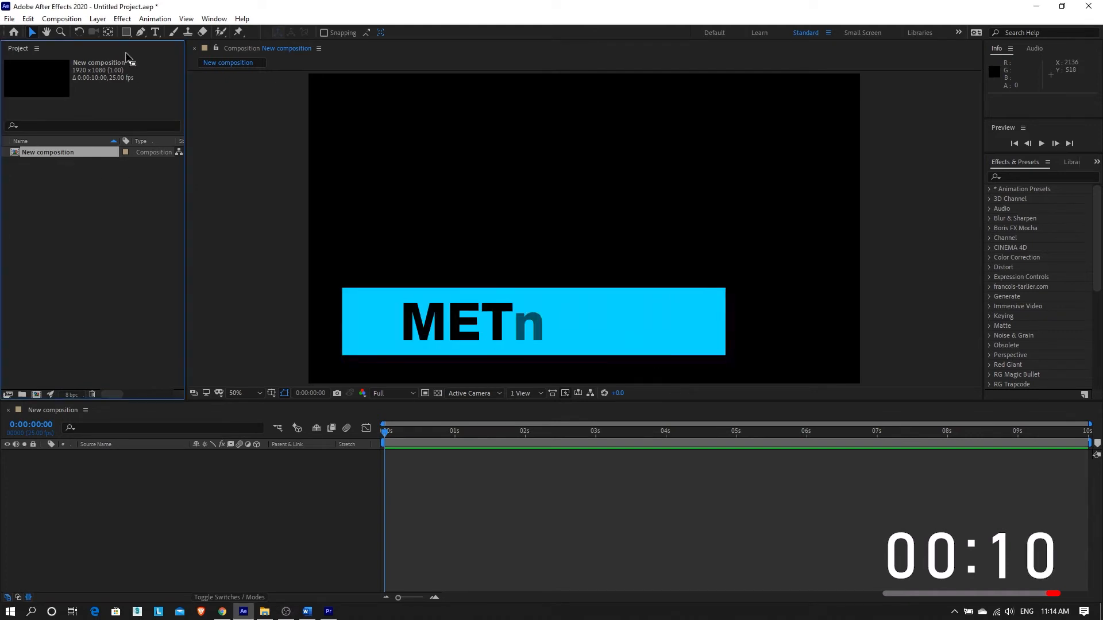
click(61, 19)
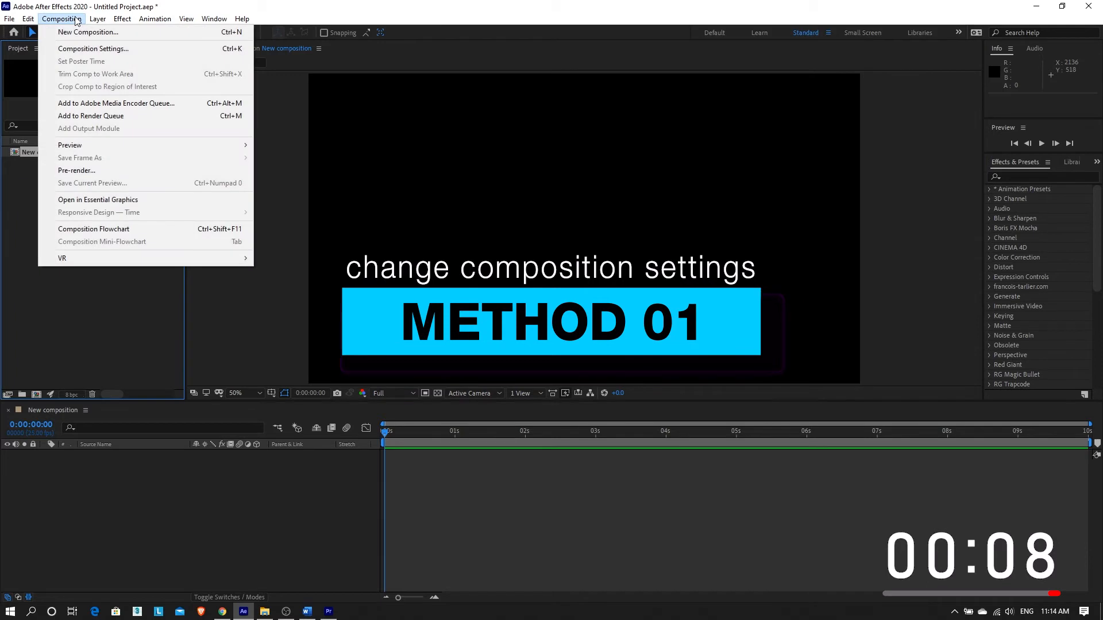
click(85, 47)
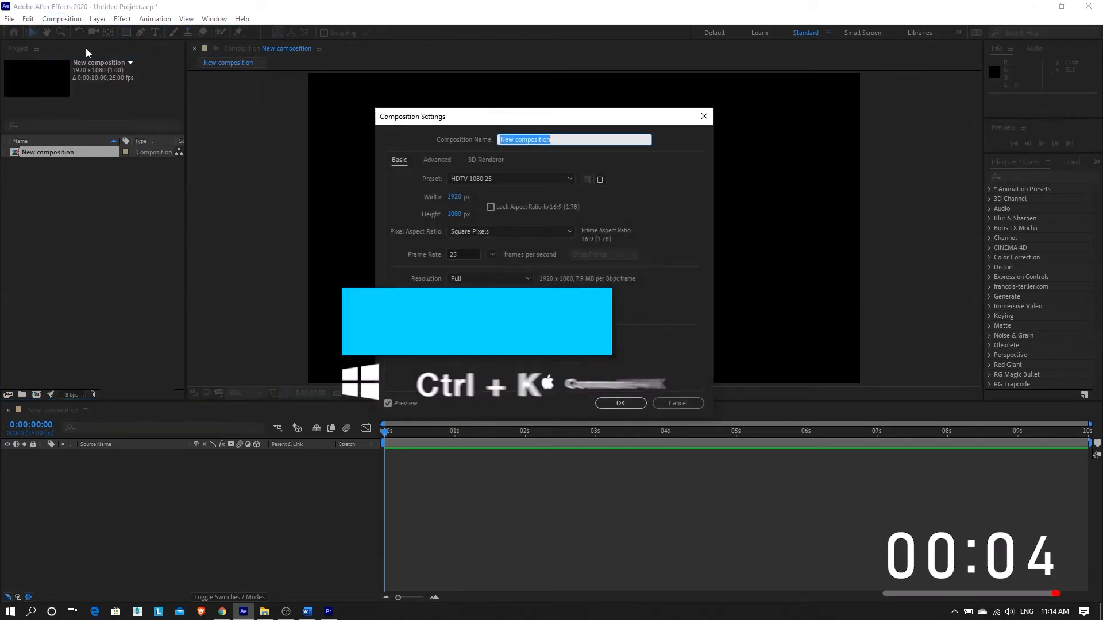
drag(466, 121, 457, 78)
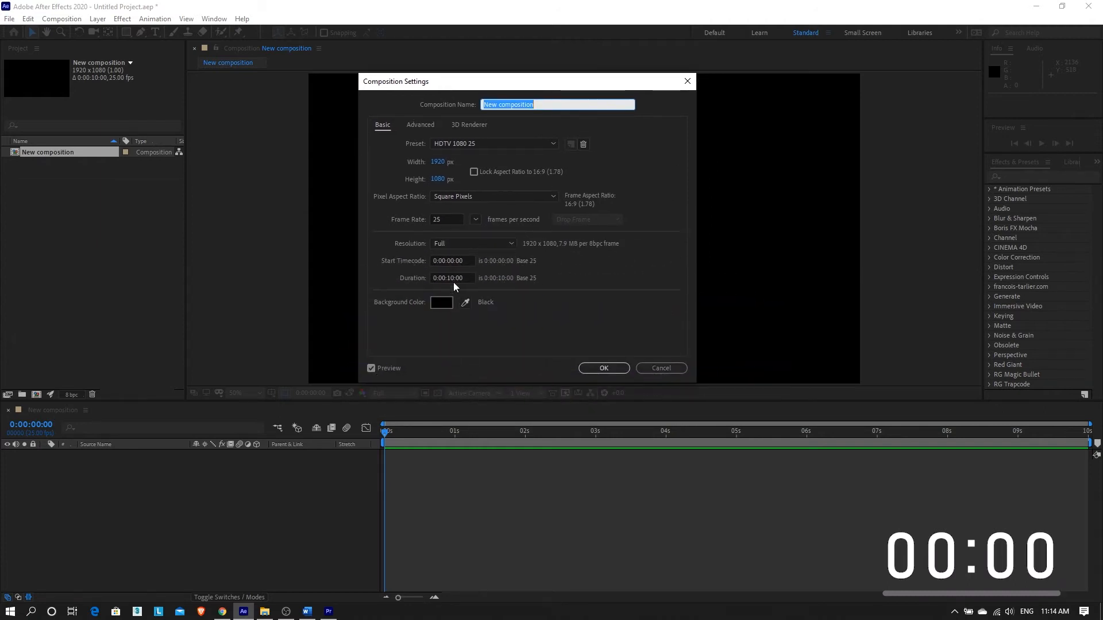
click(449, 279)
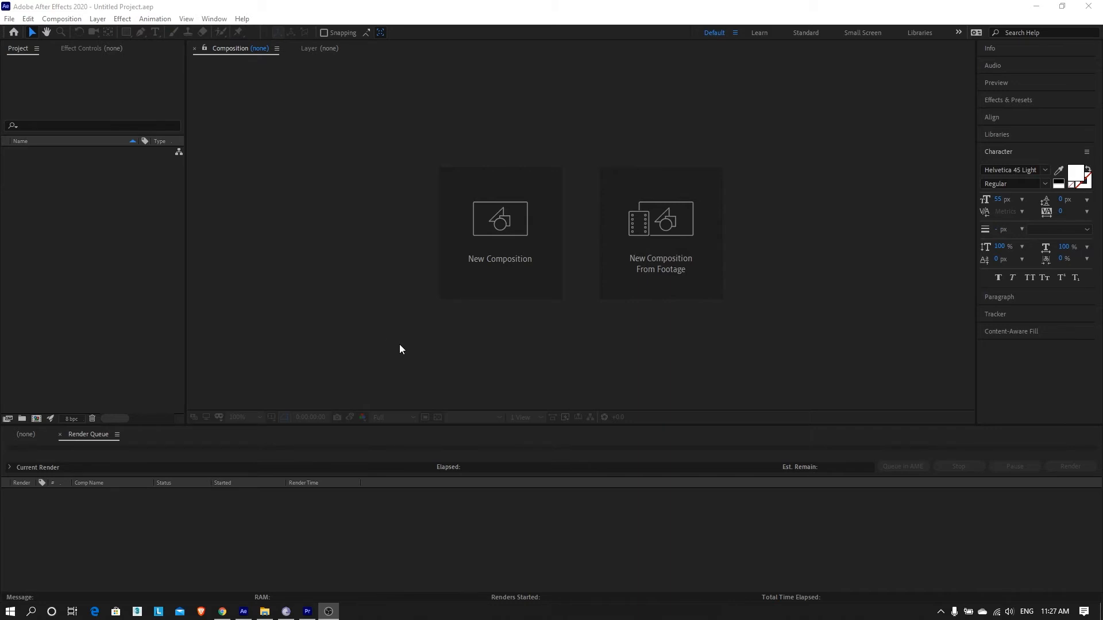
Step: Create a composition named Project 01 with the HDTV 1080 25 preset
click(62, 19)
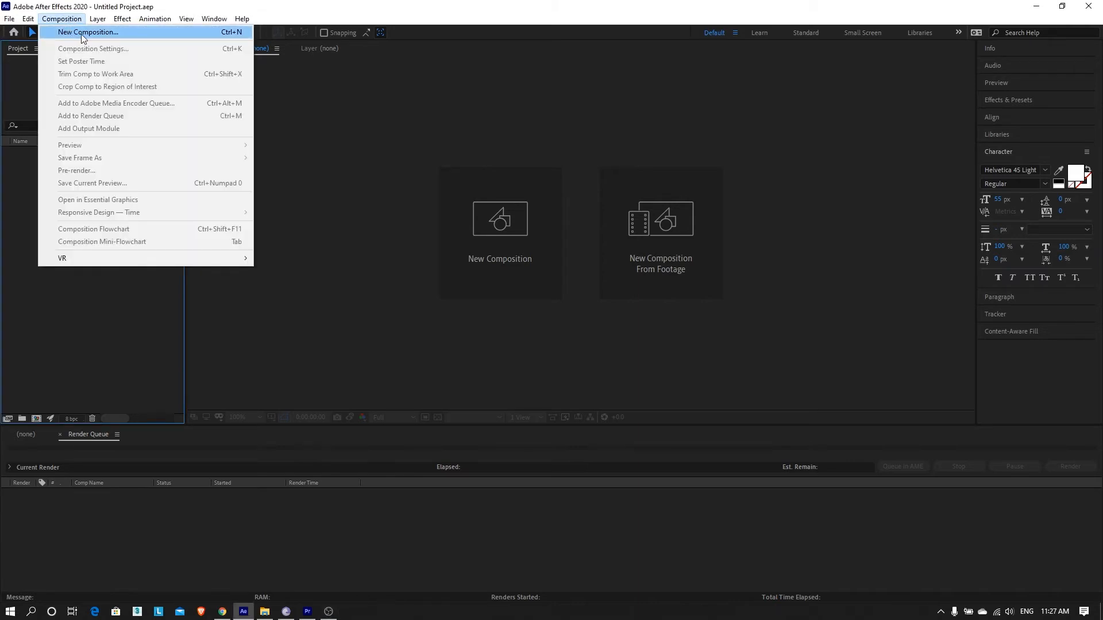
click(112, 313)
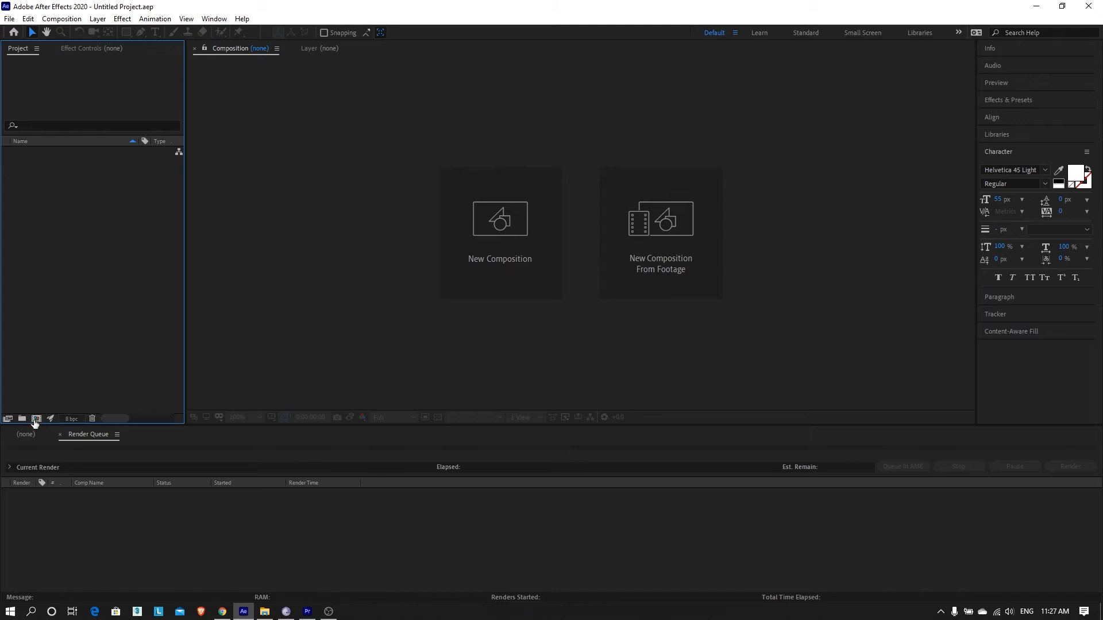
click(35, 419)
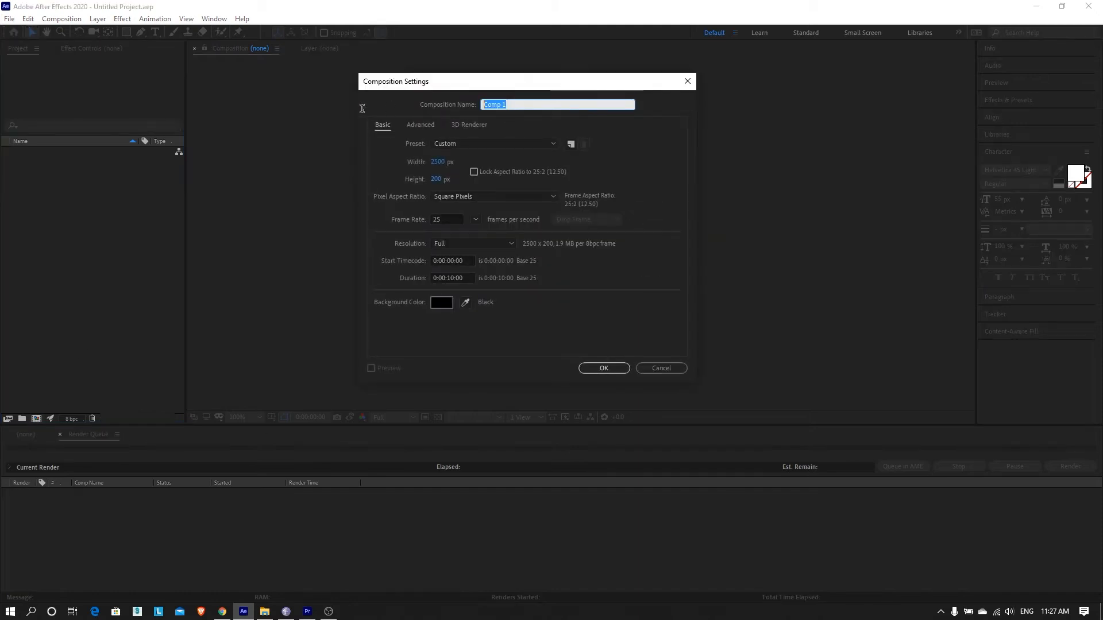
text(Project 01)
click(482, 144)
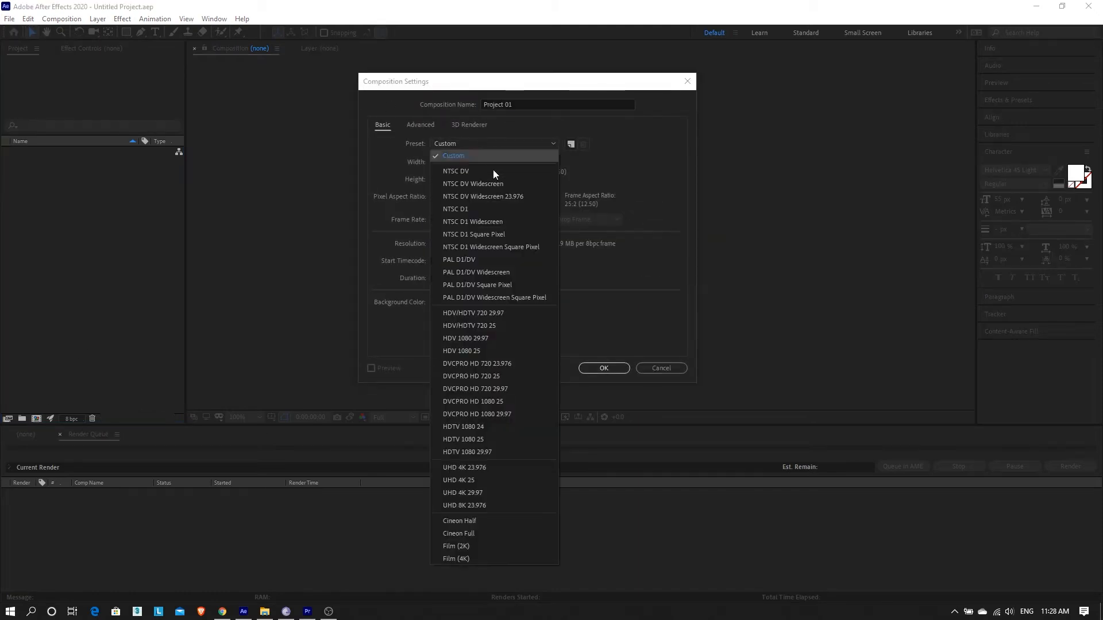
click(481, 439)
click(448, 278)
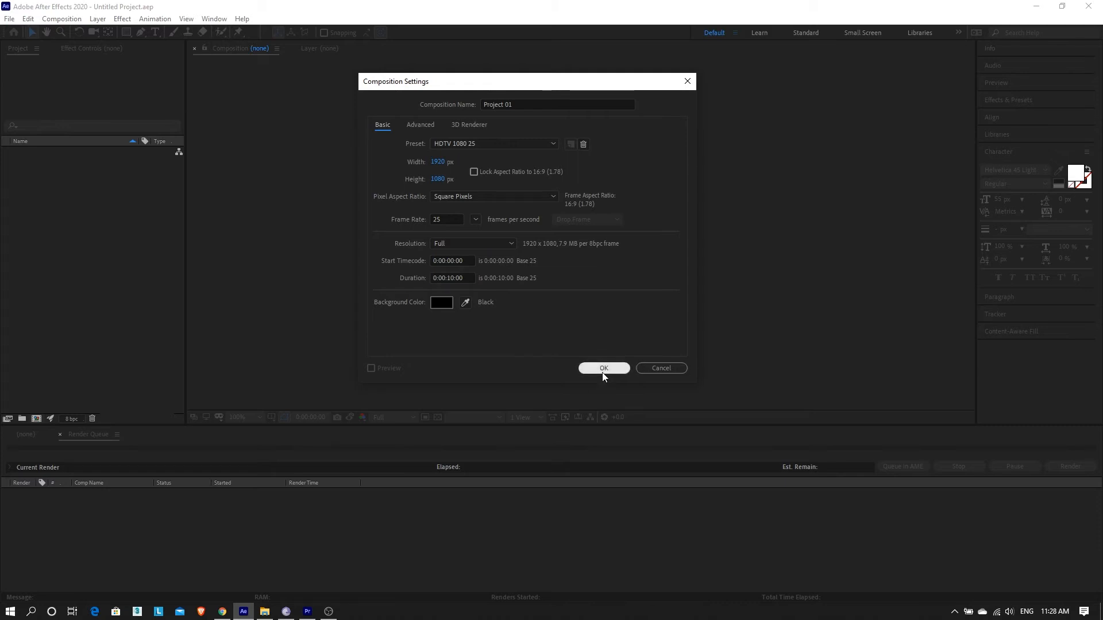
click(603, 368)
Step: Zoom the Project 01 composition view out to 50% to show the whole frame
key(space)
drag(950, 475, 45, 450)
click(479, 233)
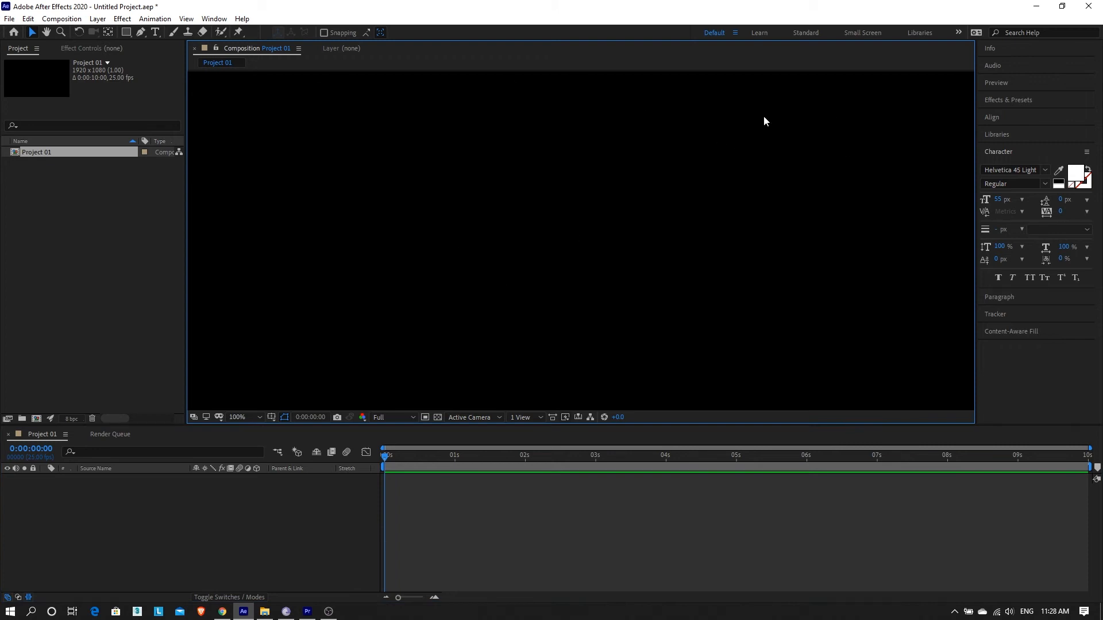
click(244, 420)
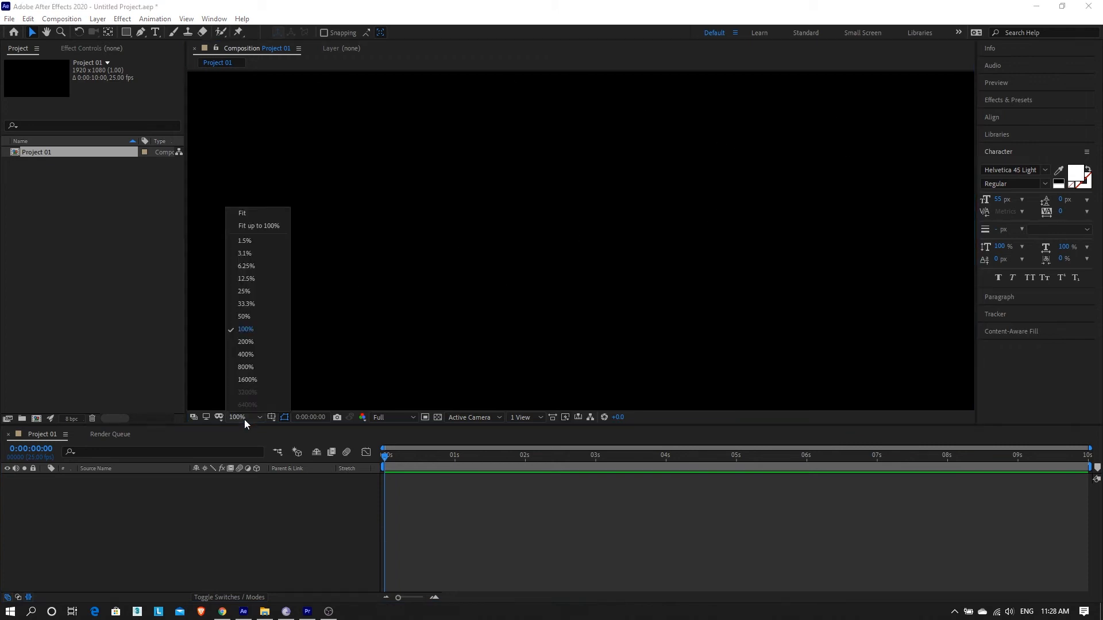
click(596, 199)
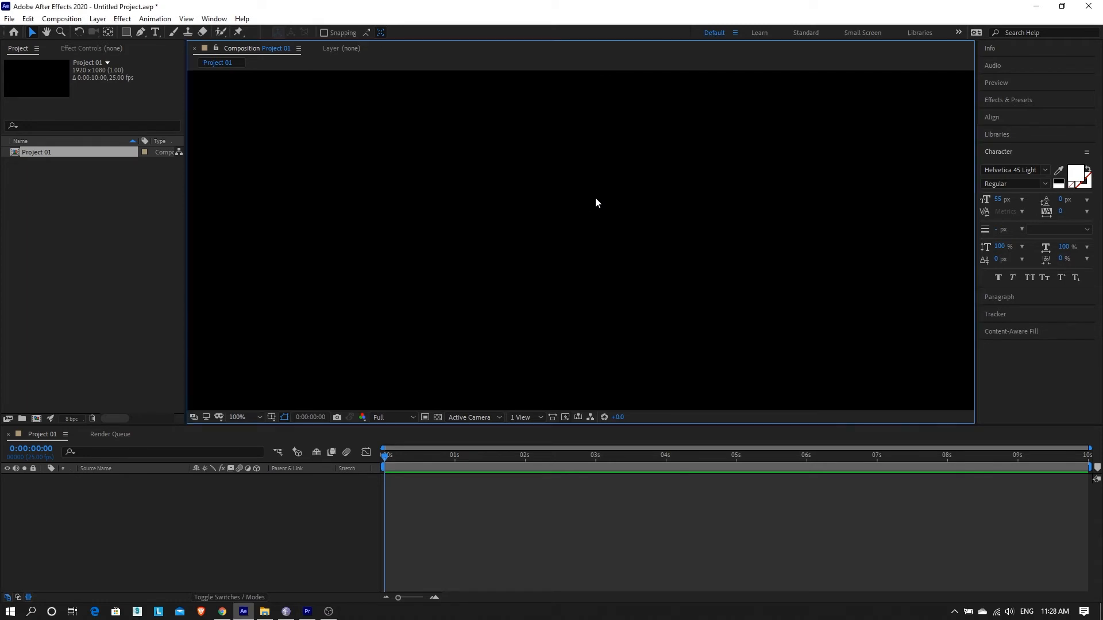
key(comma)
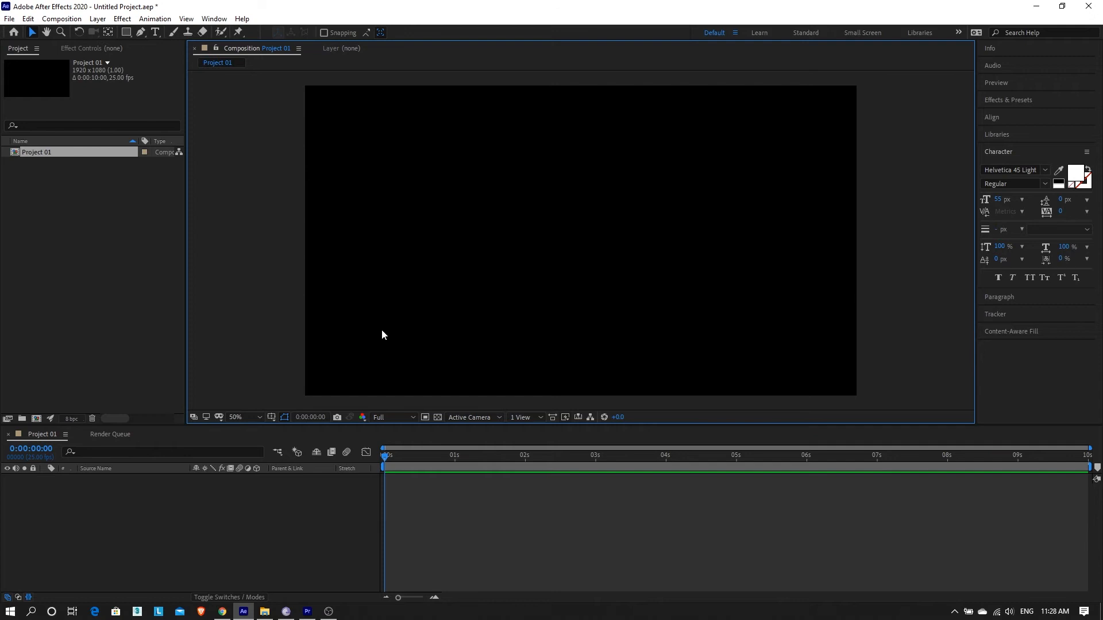
Step: Create an orange 1920 x 1080 px solid layer named Background in the Project 01 composition
click(97, 19)
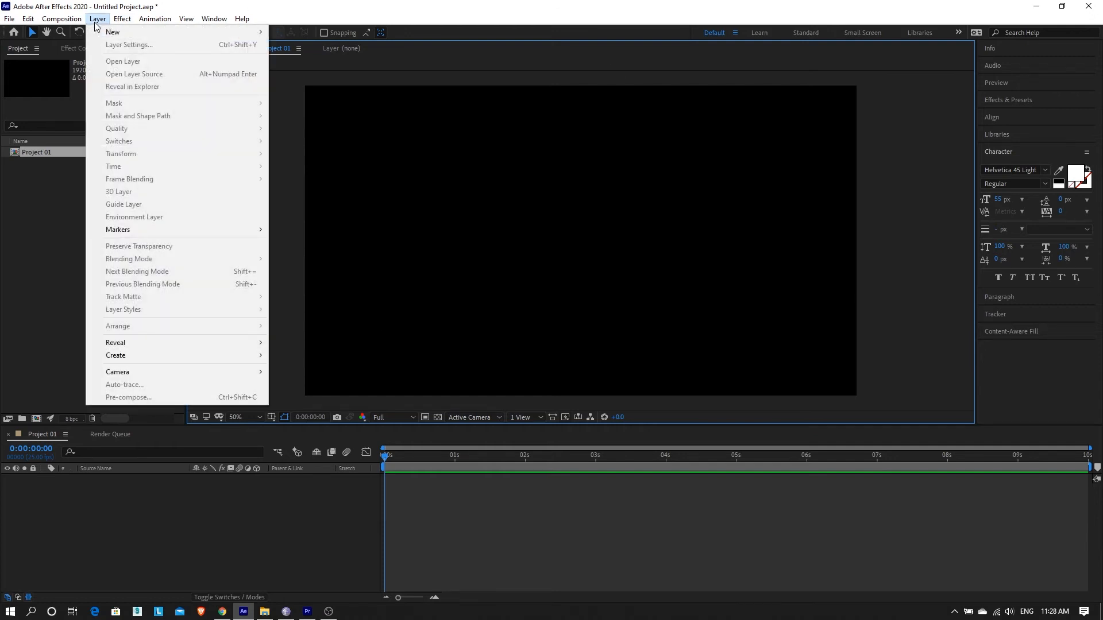
mouse_move(102, 35)
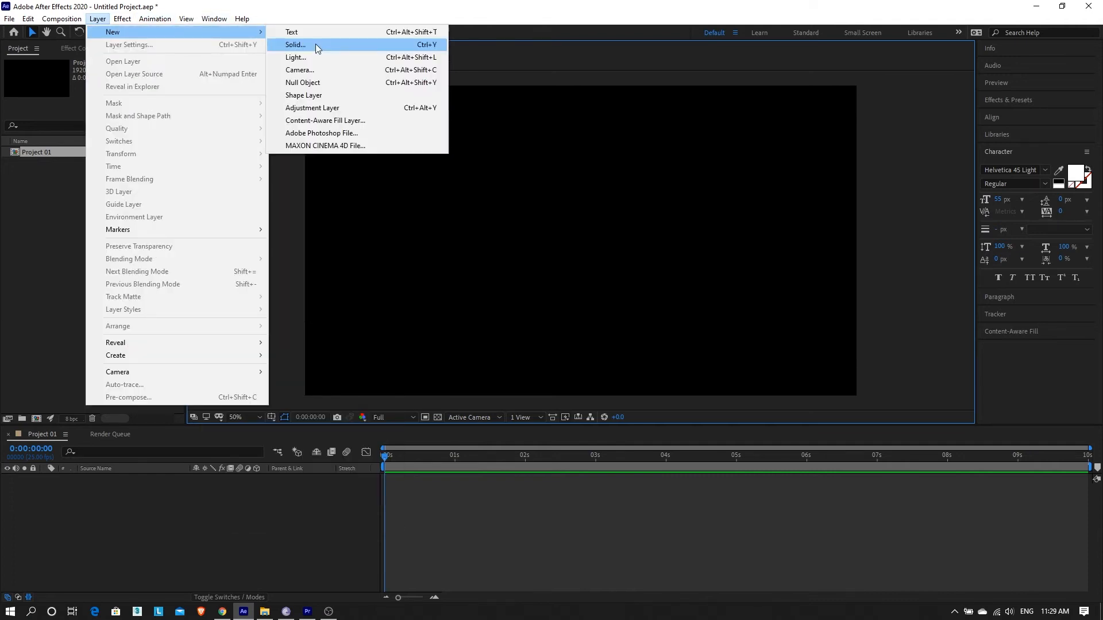
click(295, 44)
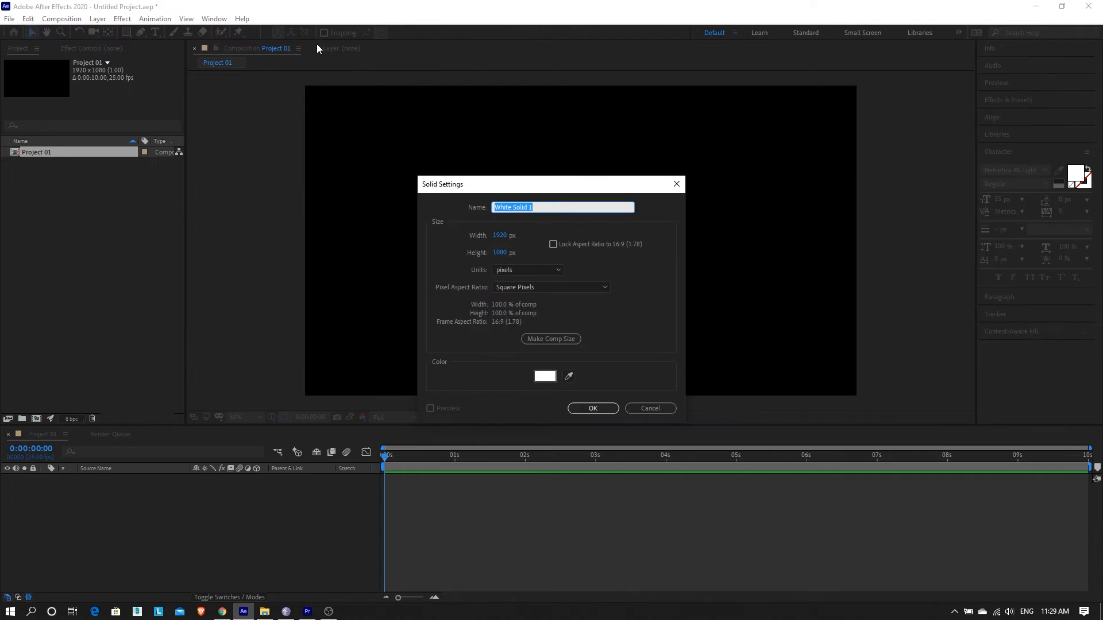
drag(505, 184, 504, 171)
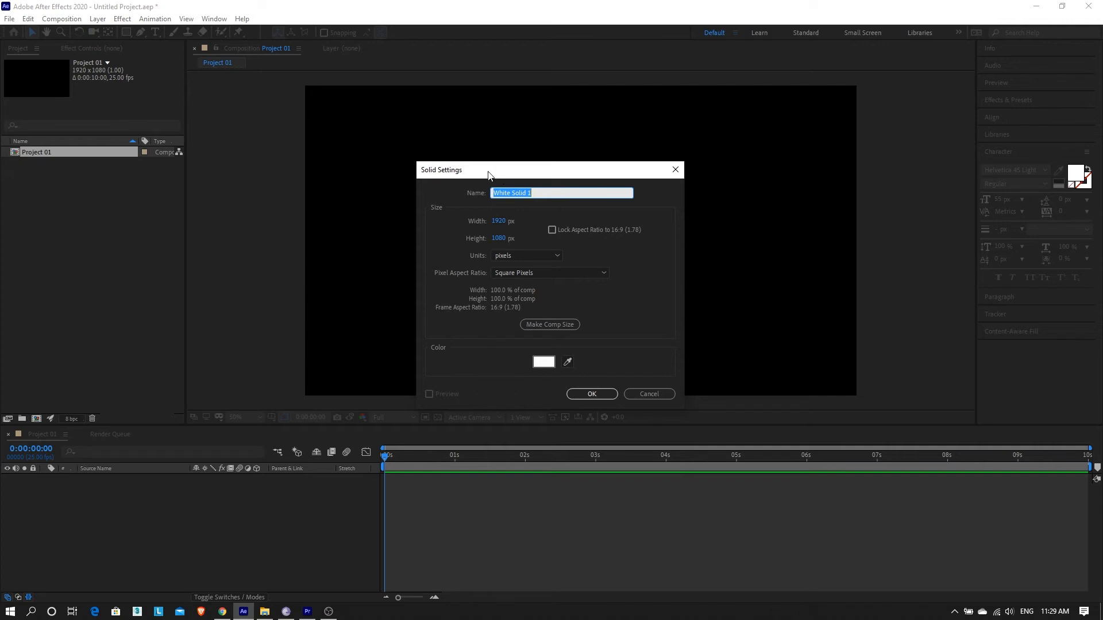
text(Background)
click(543, 363)
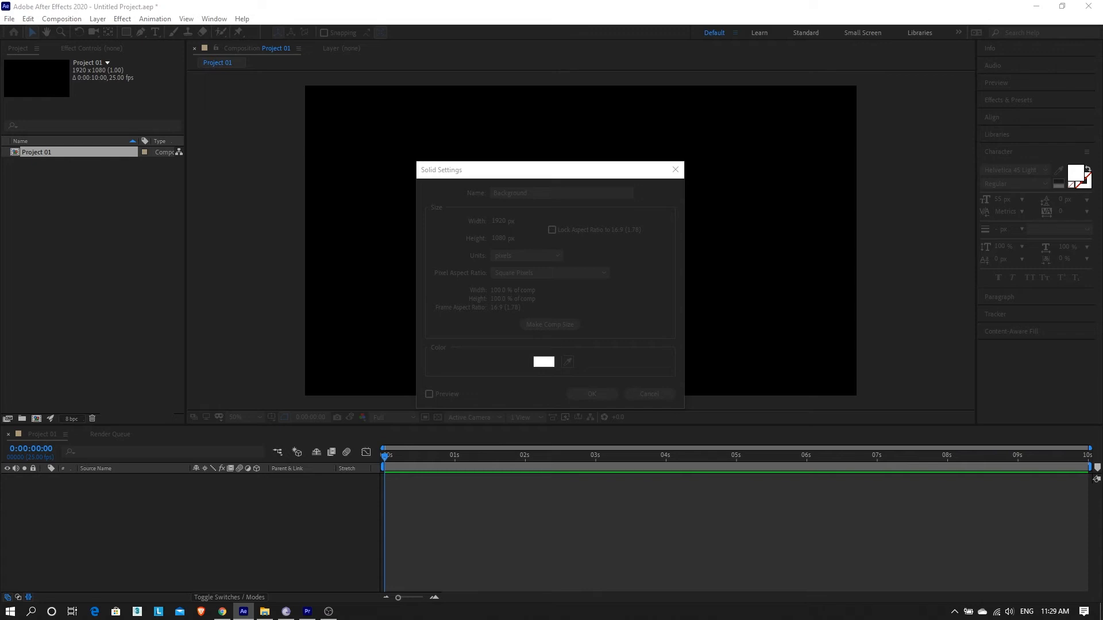
click(829, 514)
click(603, 397)
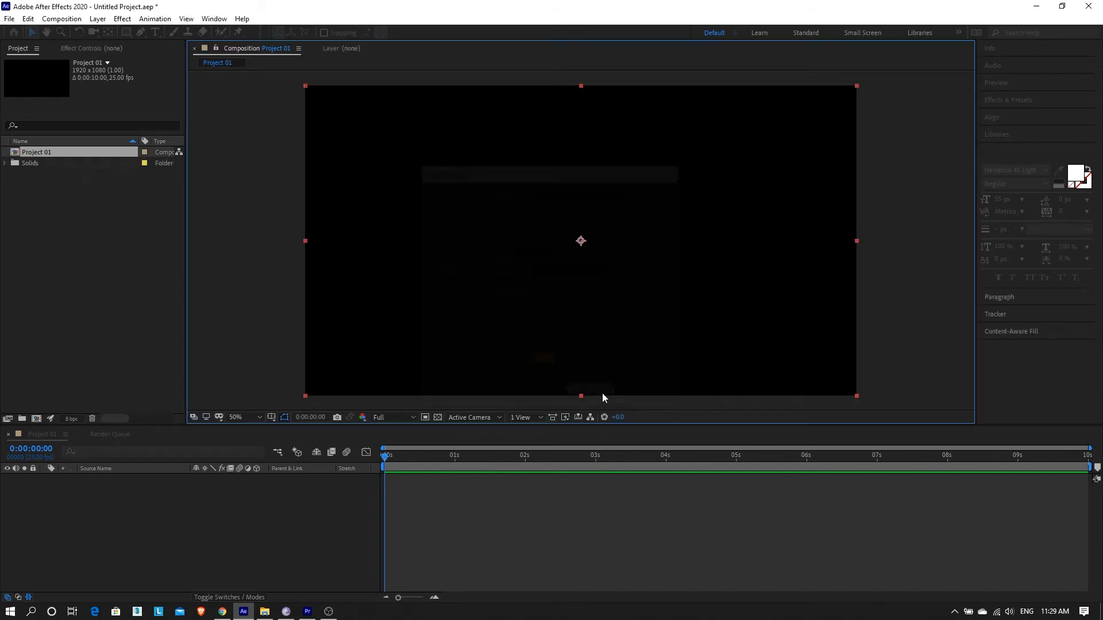
Step: Expand the Solids folder to view the Background solid, and deselect the Background layer
click(7, 164)
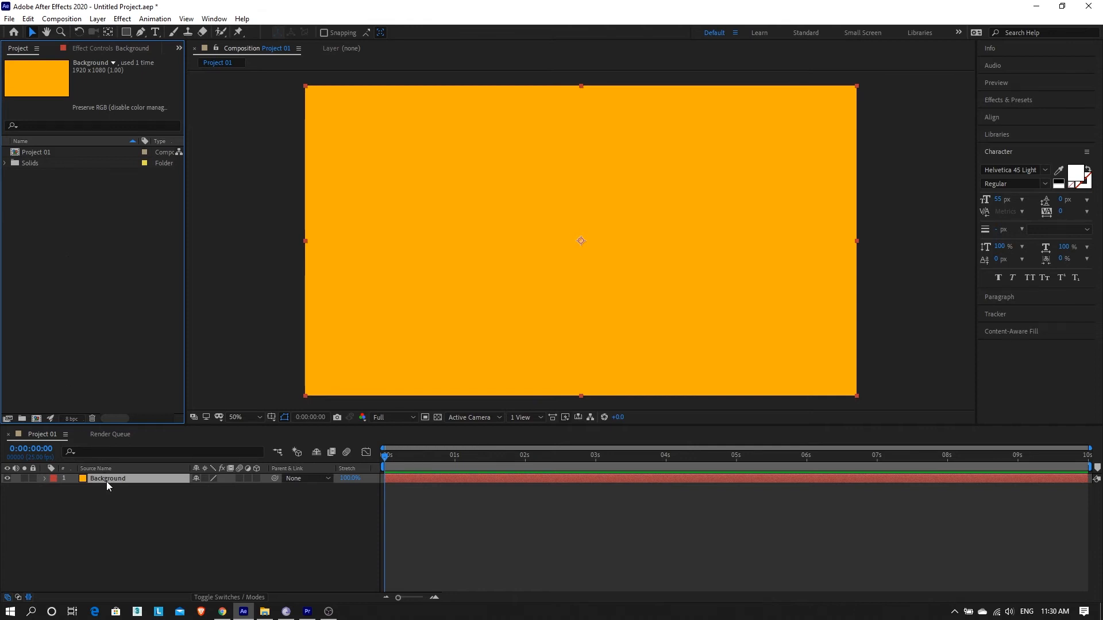
drag(385, 459, 0, 424)
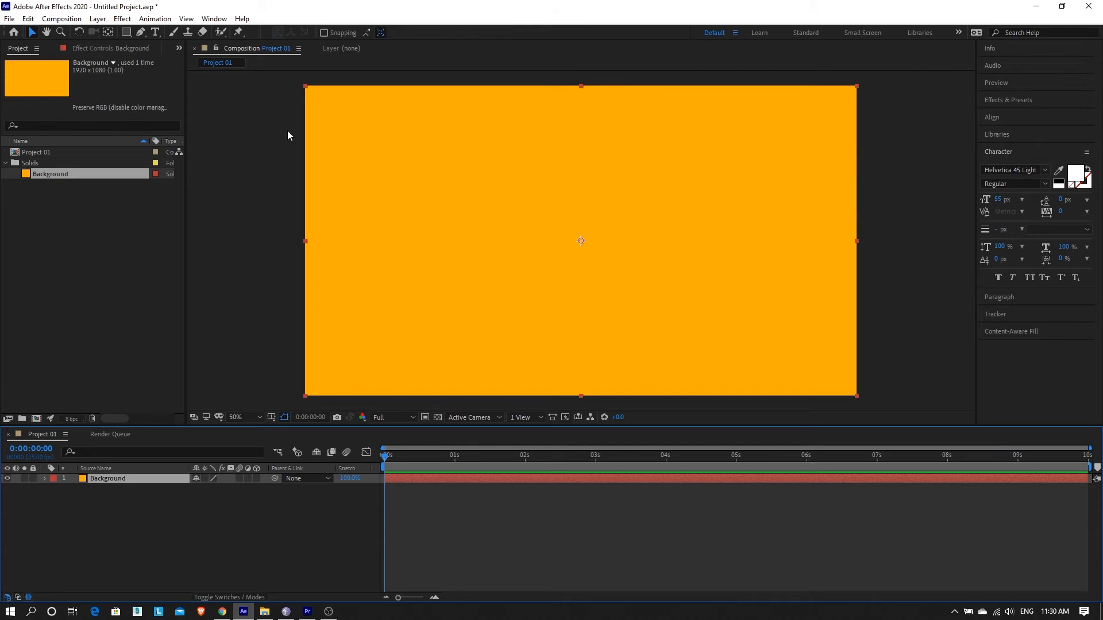
click(245, 231)
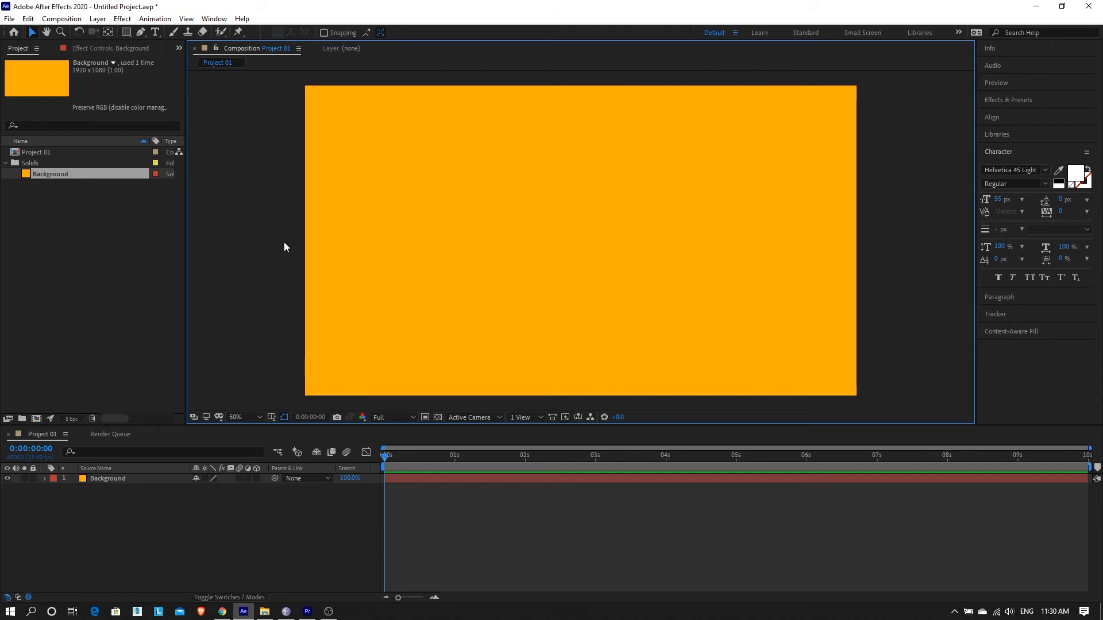
Step: Create a text layer containing the person's full name in capital letters above the Background layer
click(98, 18)
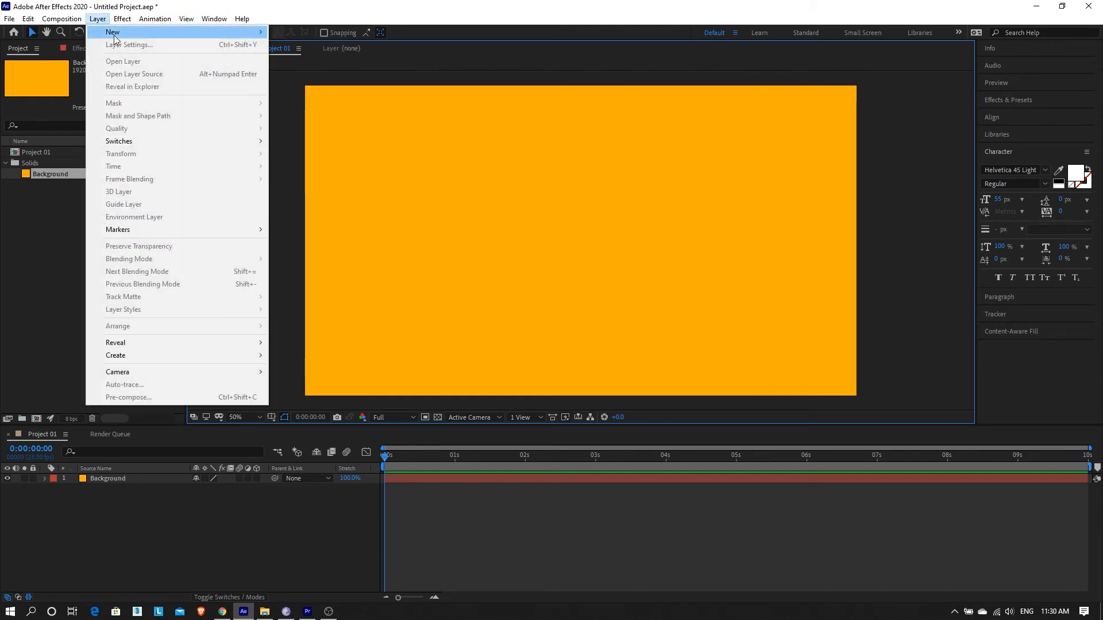
mouse_move(118, 39)
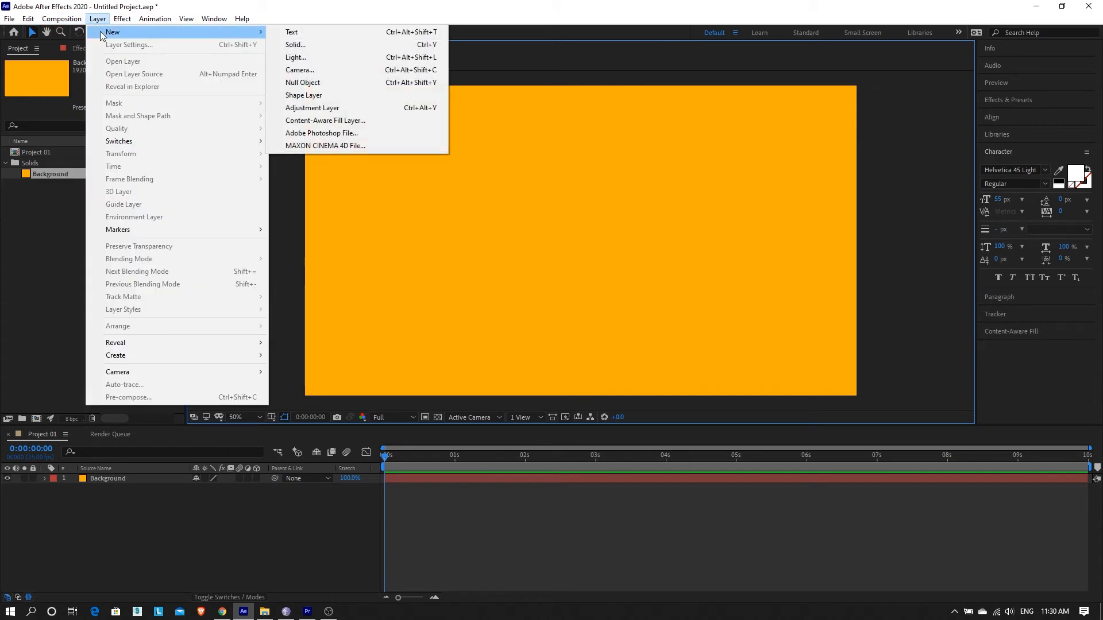
click(343, 33)
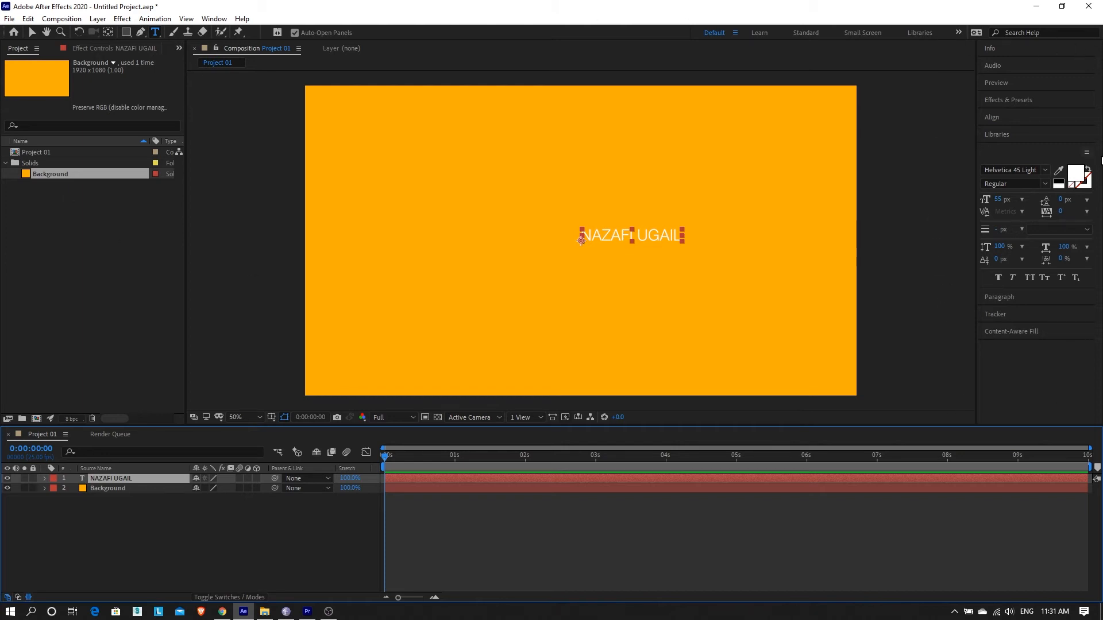
Step: Set the name text's font to Helvetica 65 Medium with the Bold style
click(1046, 170)
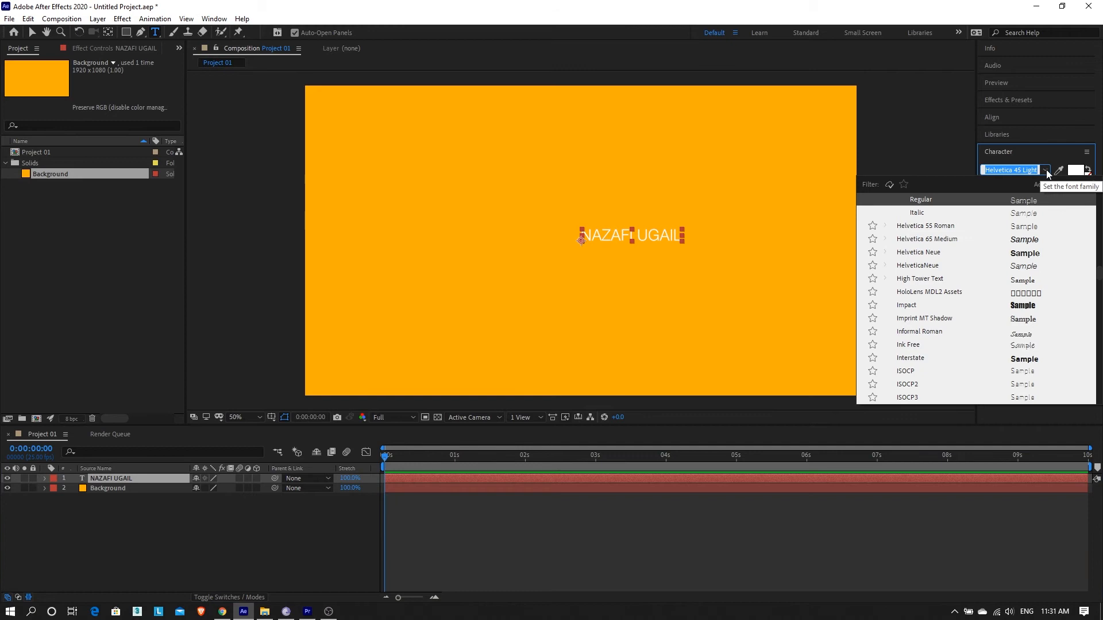
scroll(1016, 265, up, 3)
scroll(1005, 274, down, 1)
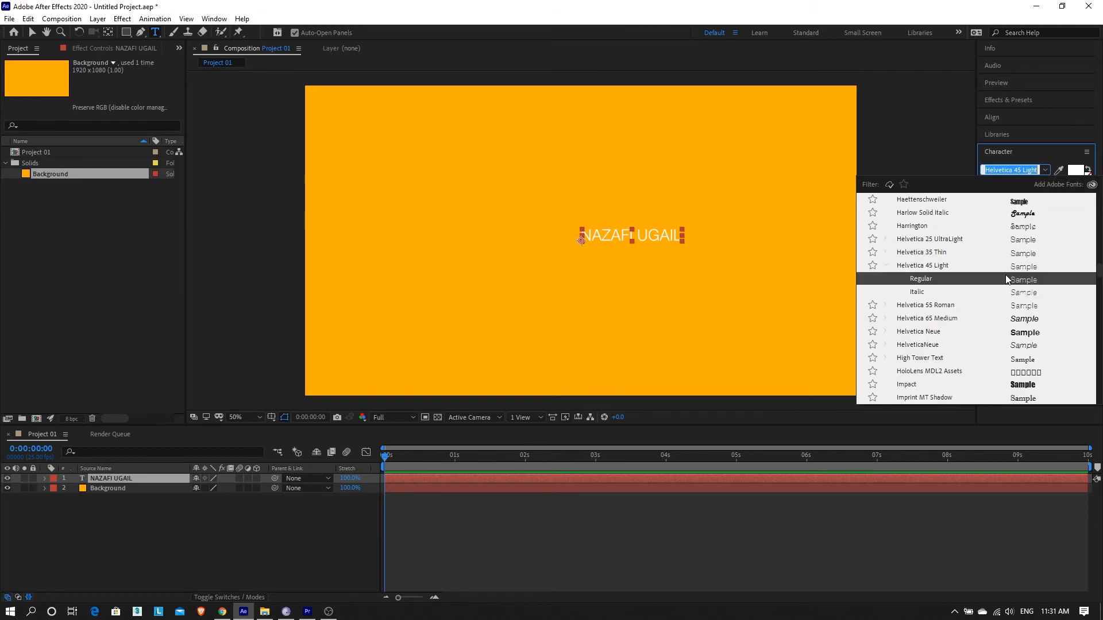
click(935, 320)
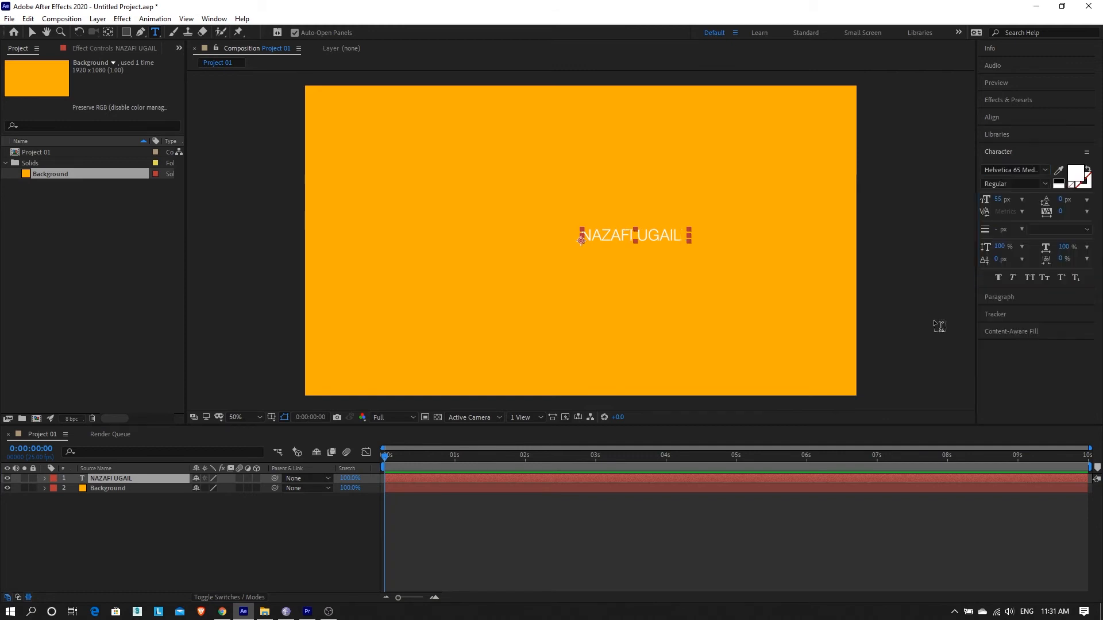
click(1046, 184)
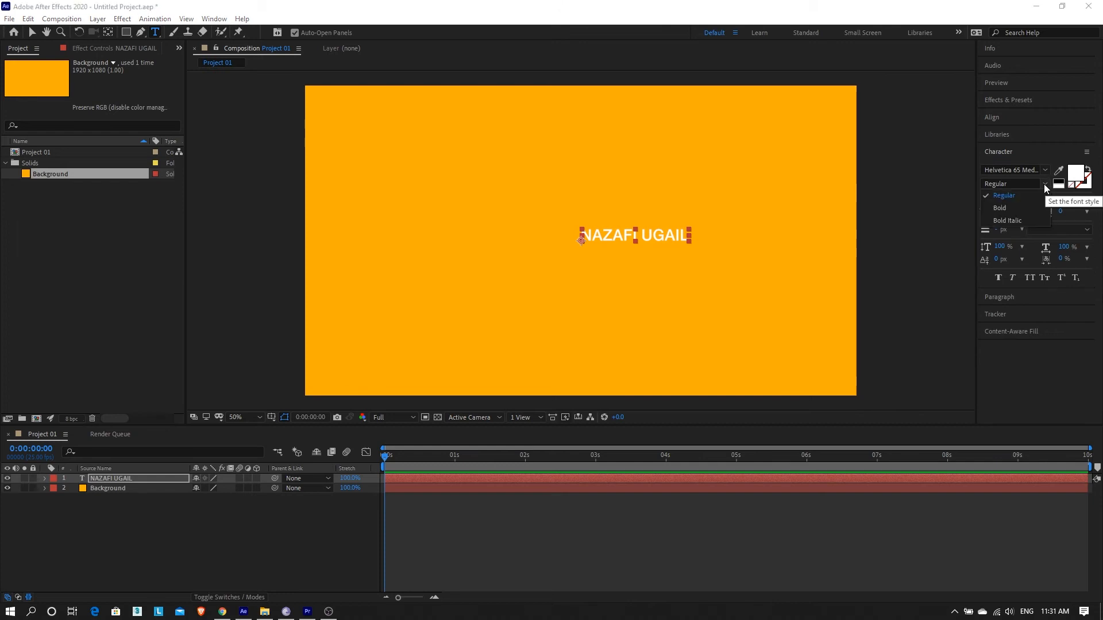
click(1019, 210)
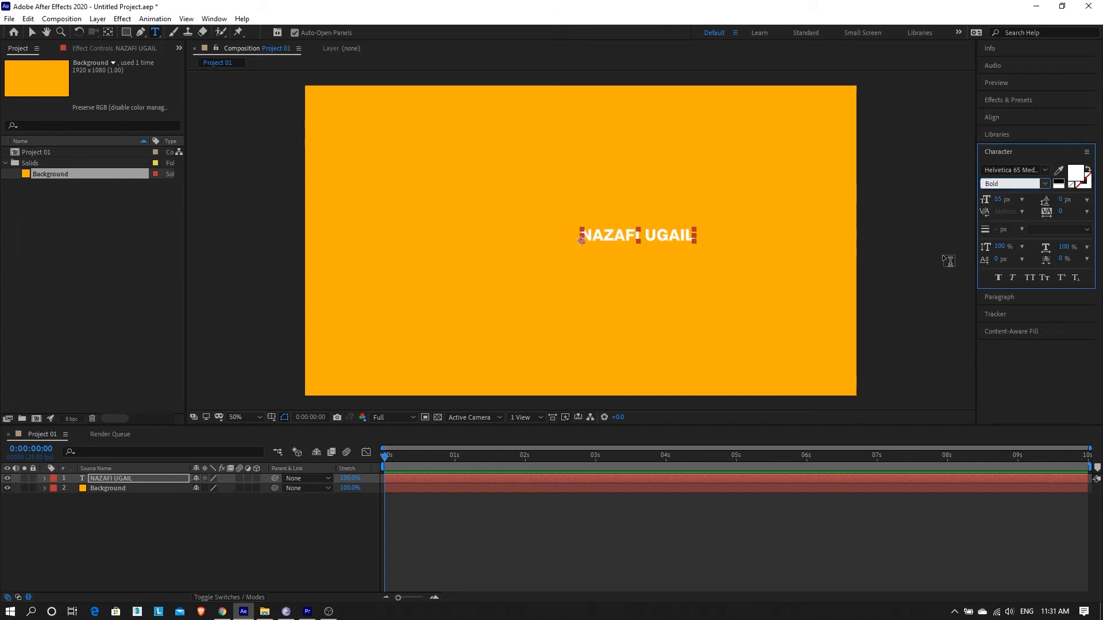
Step: Enlarge the name text to 160 px, center its paragraph alignment, and return to the Selection tool
drag(997, 202, 1059, 203)
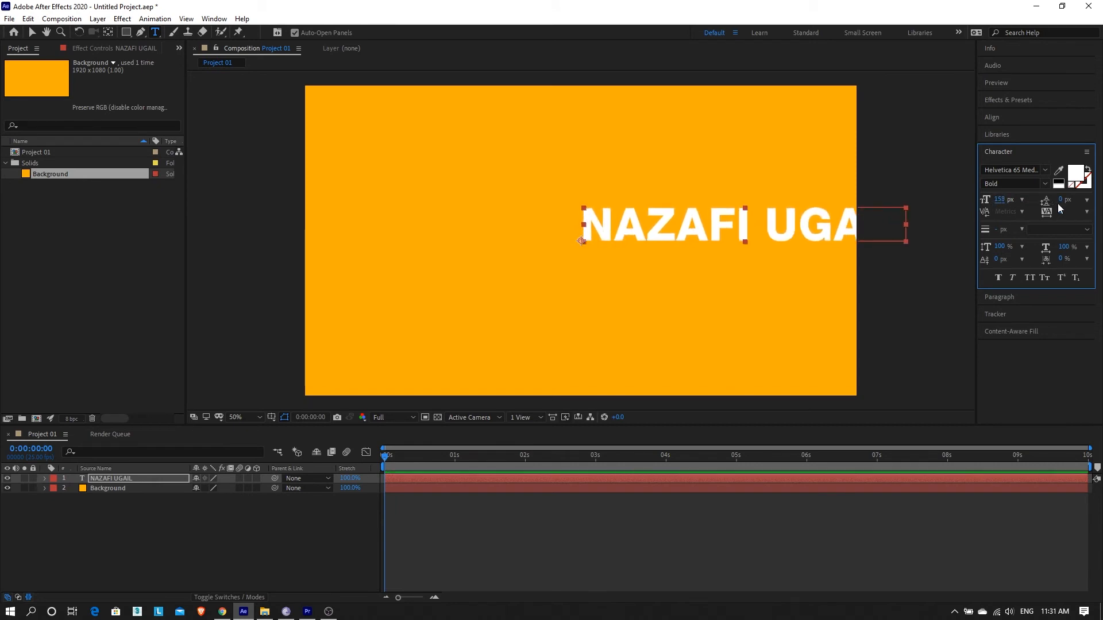
click(1004, 296)
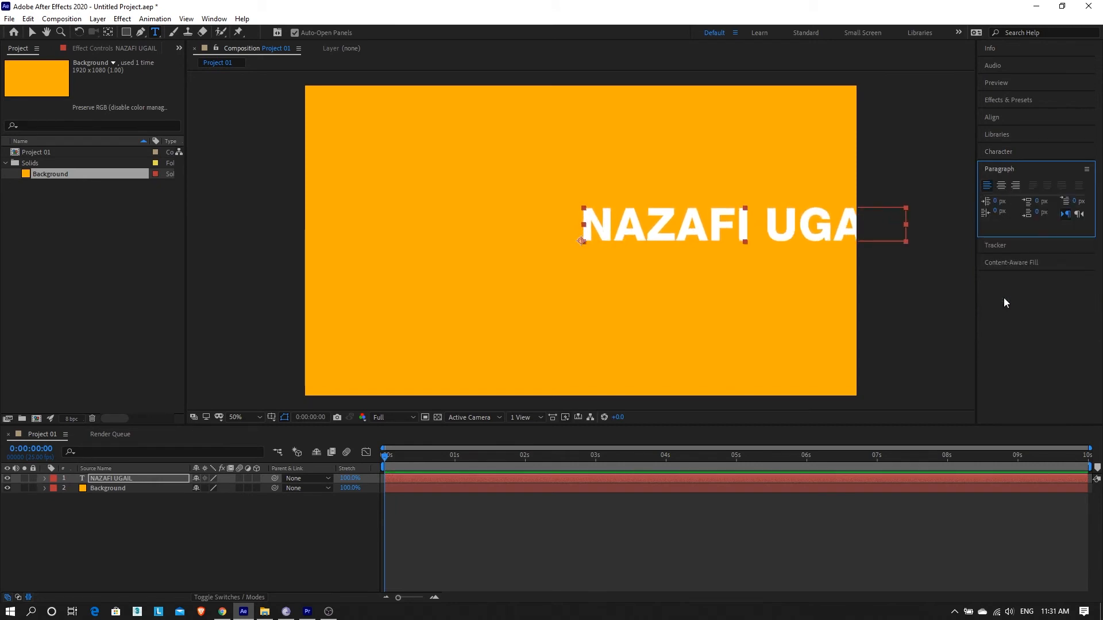
click(1002, 186)
key(v)
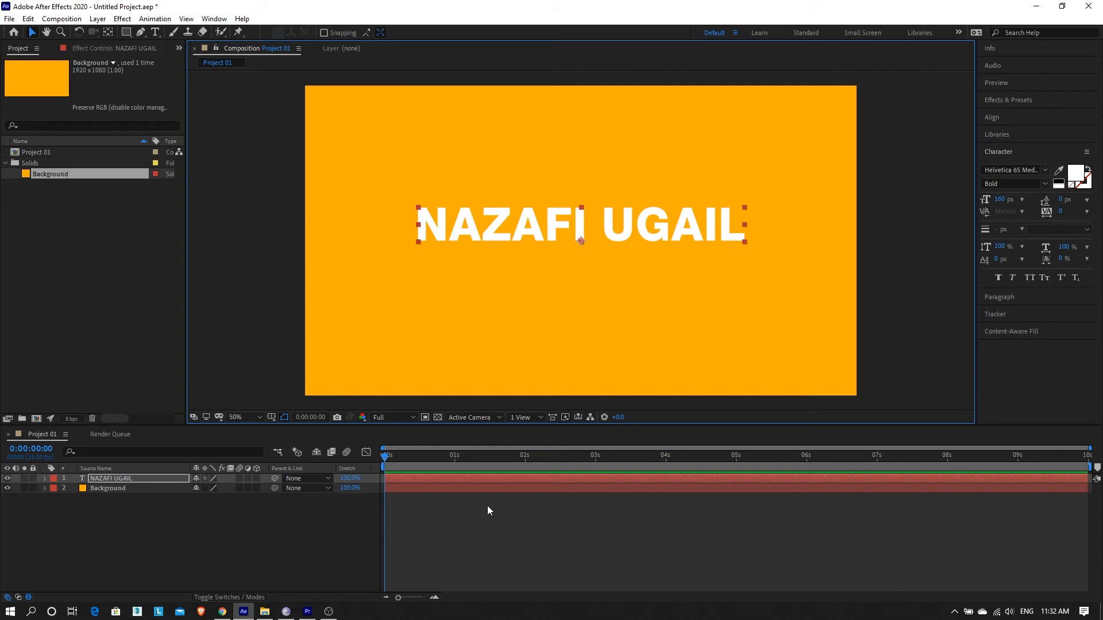
Step: Expand the text layer and its Transform group in the timeline to show the animatable properties
click(432, 466)
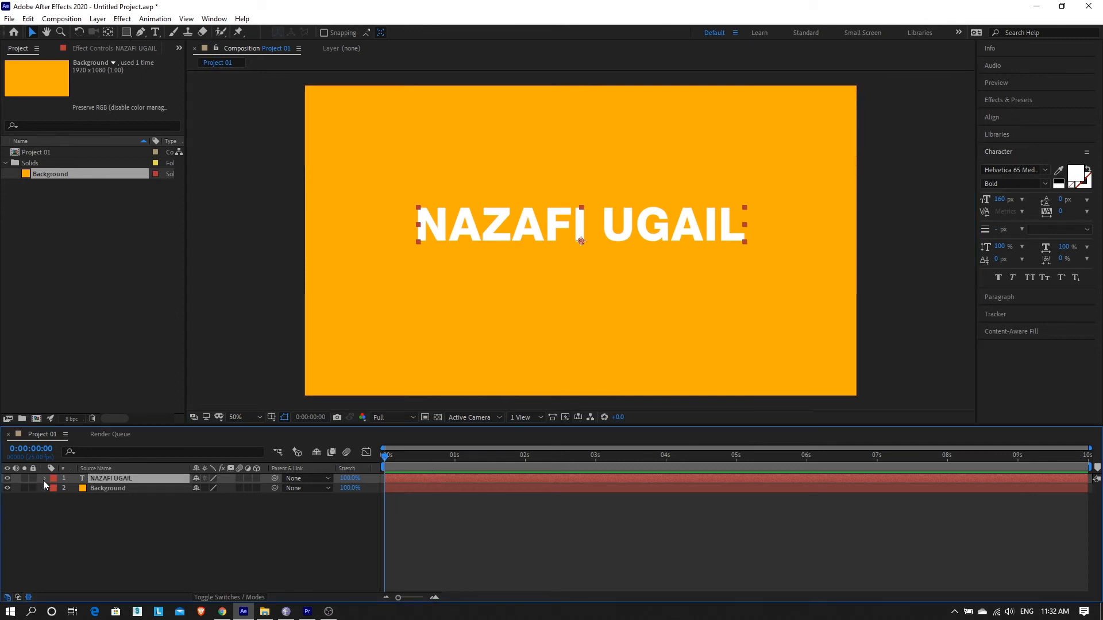
click(45, 479)
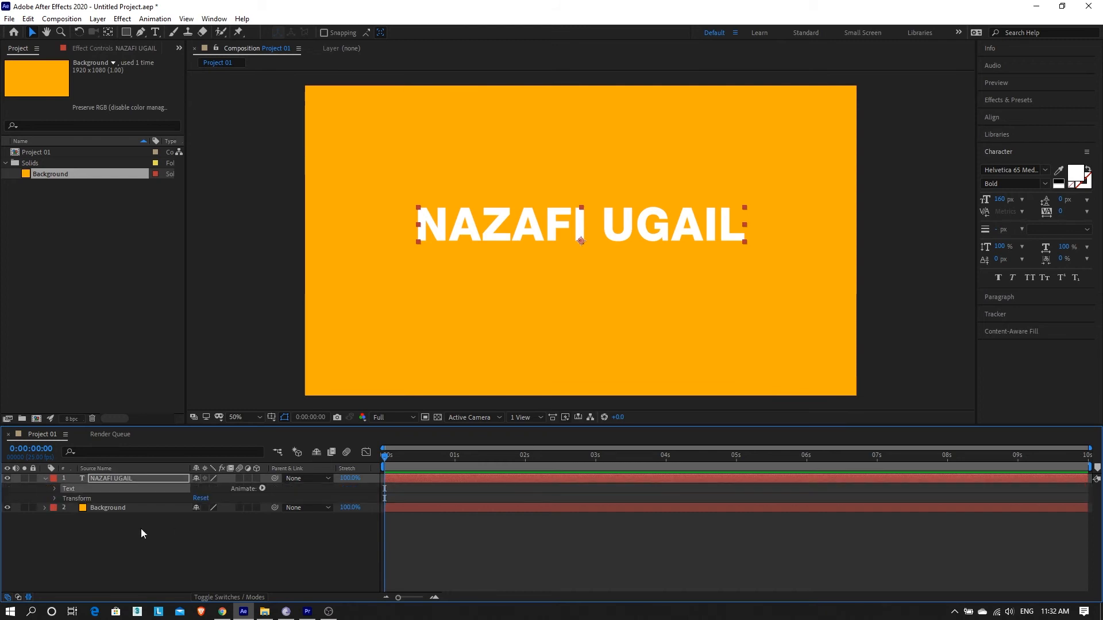
click(86, 499)
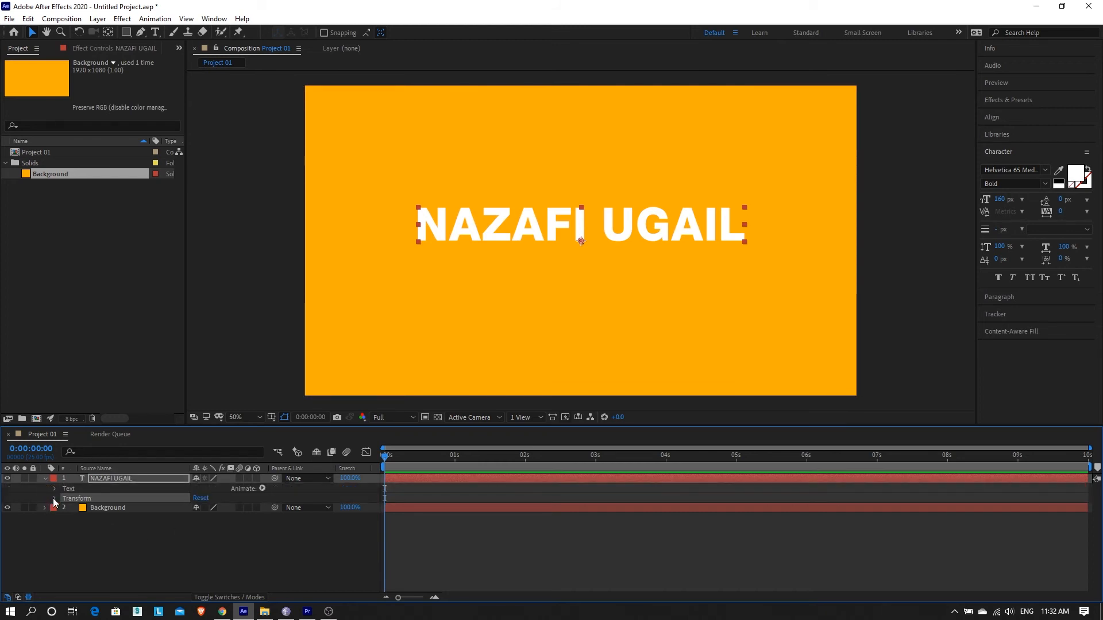
click(54, 498)
Step: Try changing the text layer's horizontal Position value, and undo the change
drag(195, 521, 131, 522)
key(ctrl+z)
key(ctrl+z)
Step: At 0:00:00:00, set the text layer's Opacity to 0% and enable keyframing for it
click(89, 548)
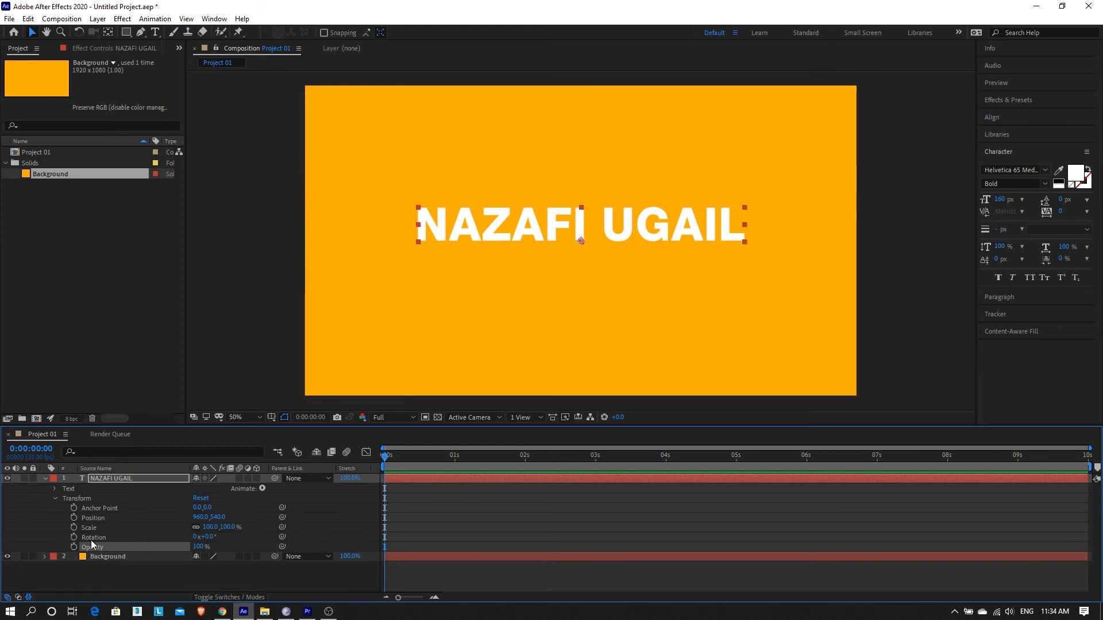
click(454, 458)
mouse_move(453, 465)
mouse_down()
mouse_move(376, 496)
mouse_move(463, 457)
mouse_move(406, 461)
mouse_move(452, 479)
mouse_up()
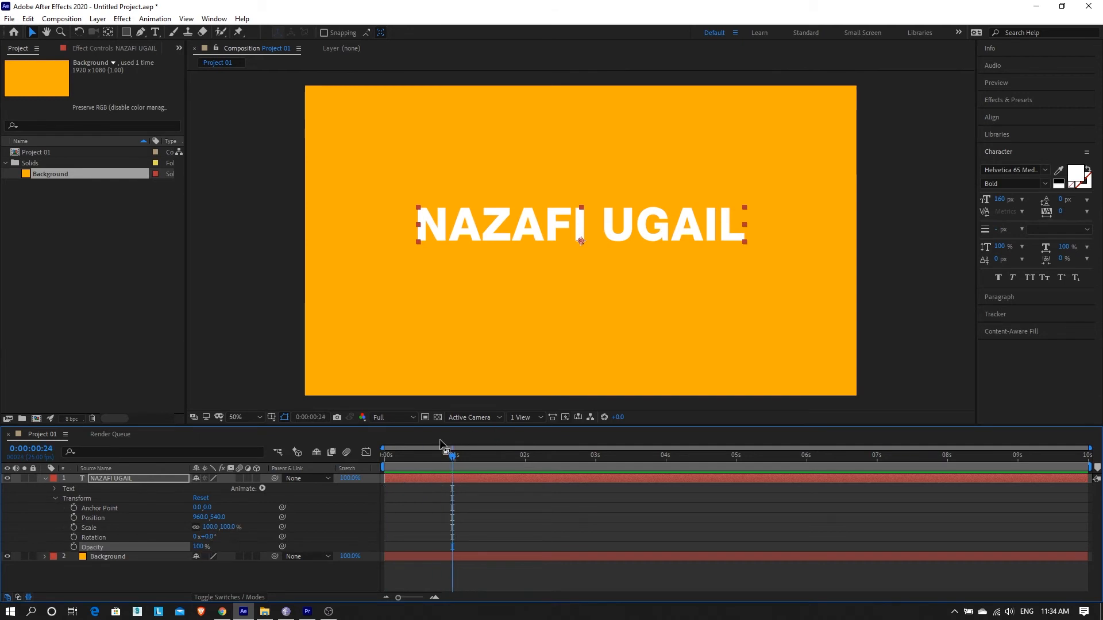
drag(440, 460, 356, 459)
click(198, 548)
text(0)
key(Return)
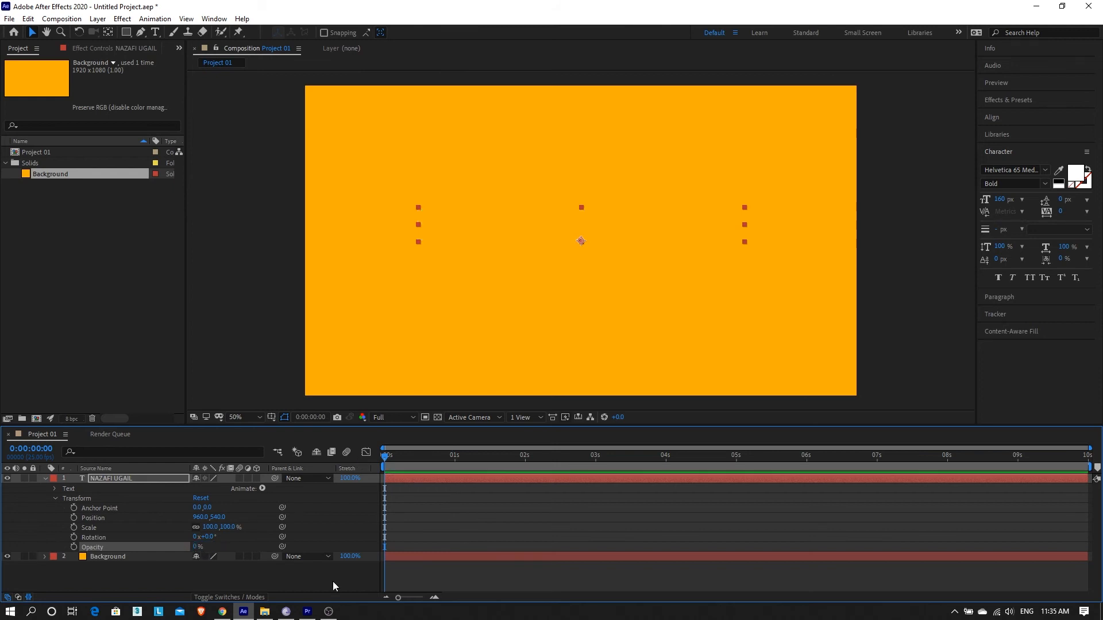
click(75, 547)
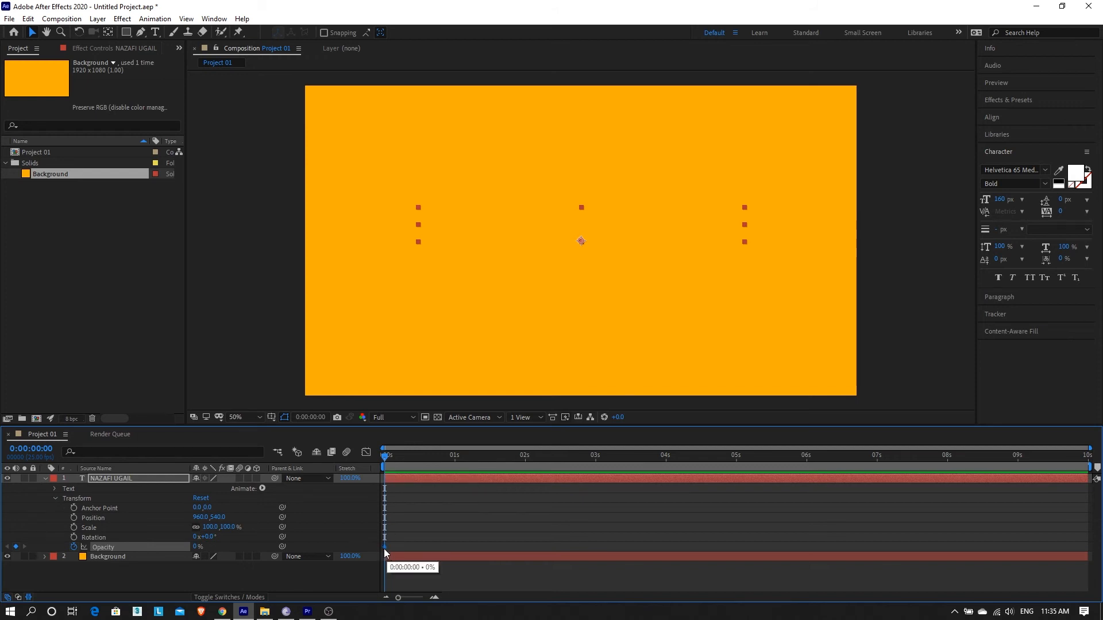
Step: Add an Opacity keyframe of 100% to the text layer at 0:00:01:00
mouse_move(385, 463)
mouse_down()
mouse_move(401, 464)
mouse_move(378, 459)
mouse_up()
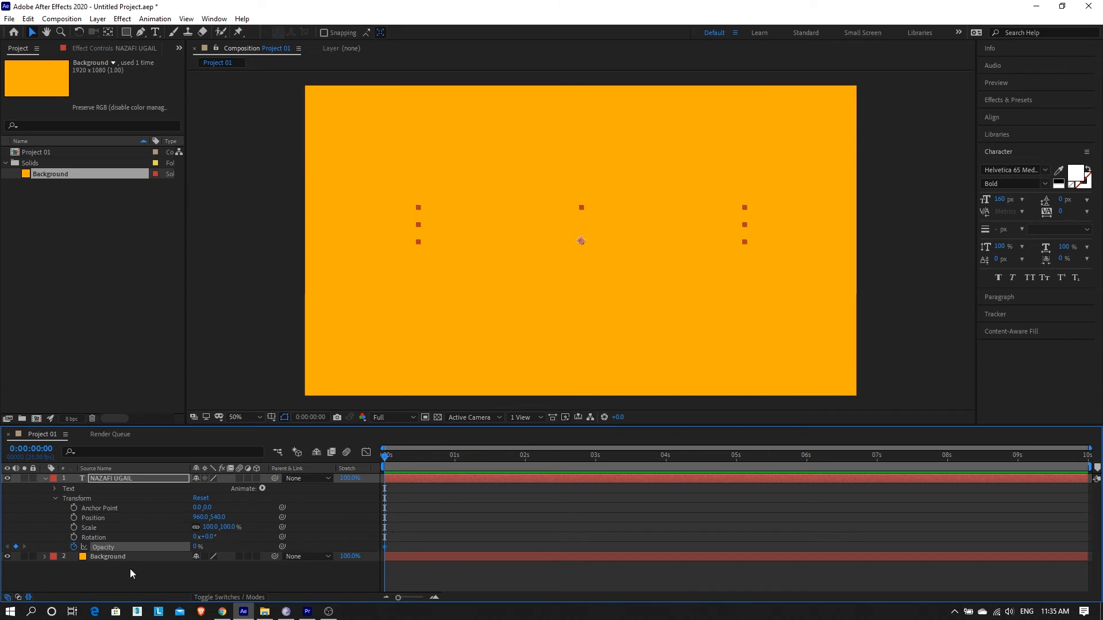
drag(390, 459, 455, 489)
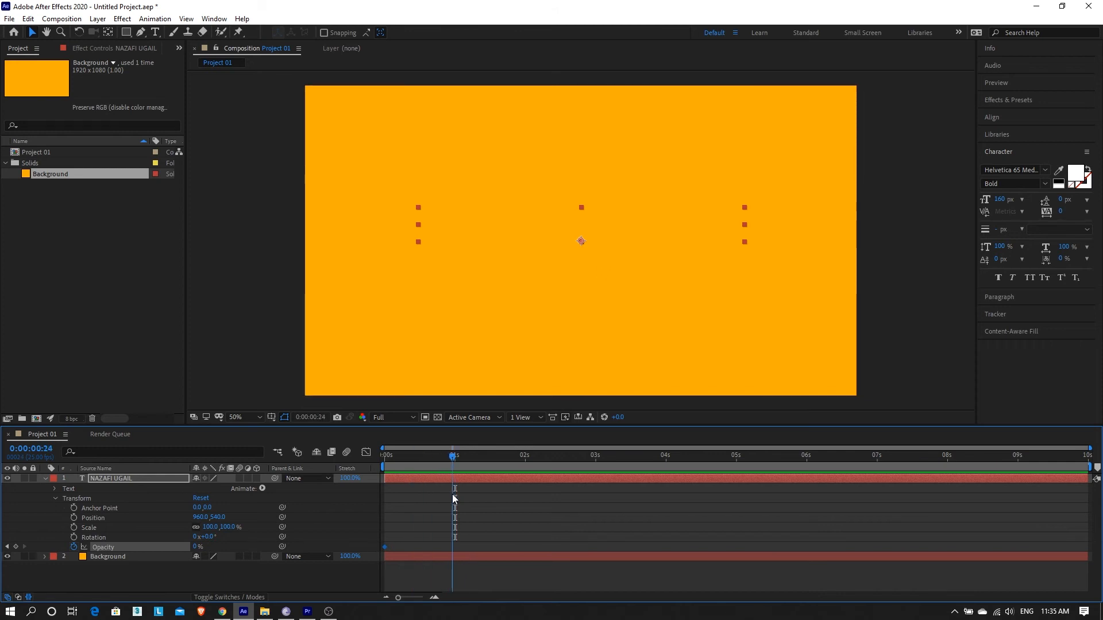
click(196, 546)
text(100)
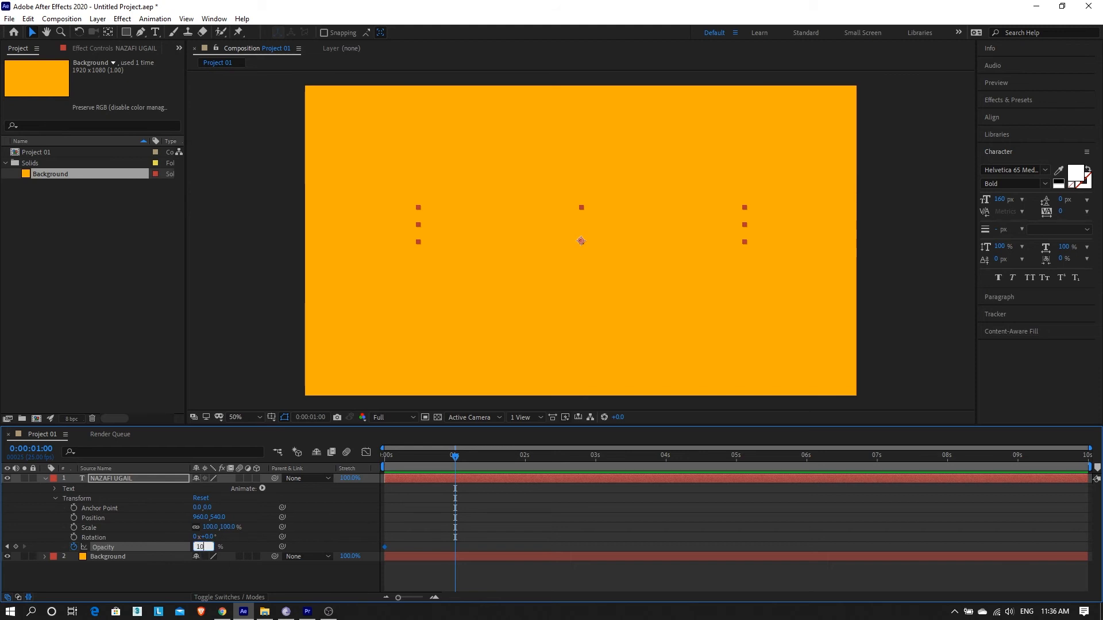
key(Return)
Step: Add an Opacity keyframe at 0:00:04:00 that holds the text layer at 100%
drag(442, 467, 666, 499)
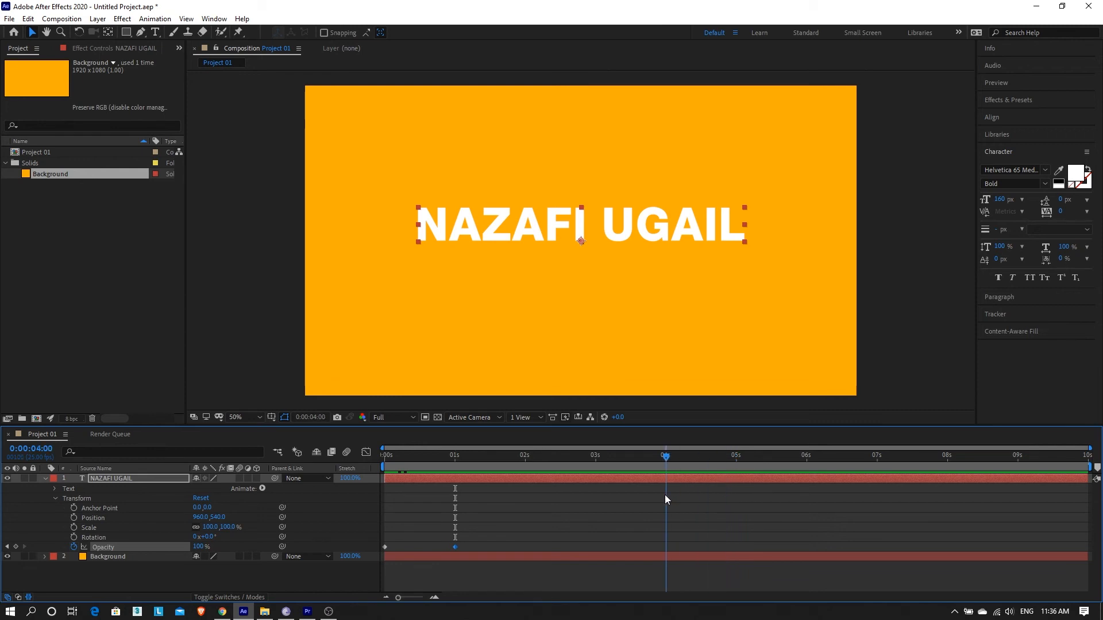
click(514, 566)
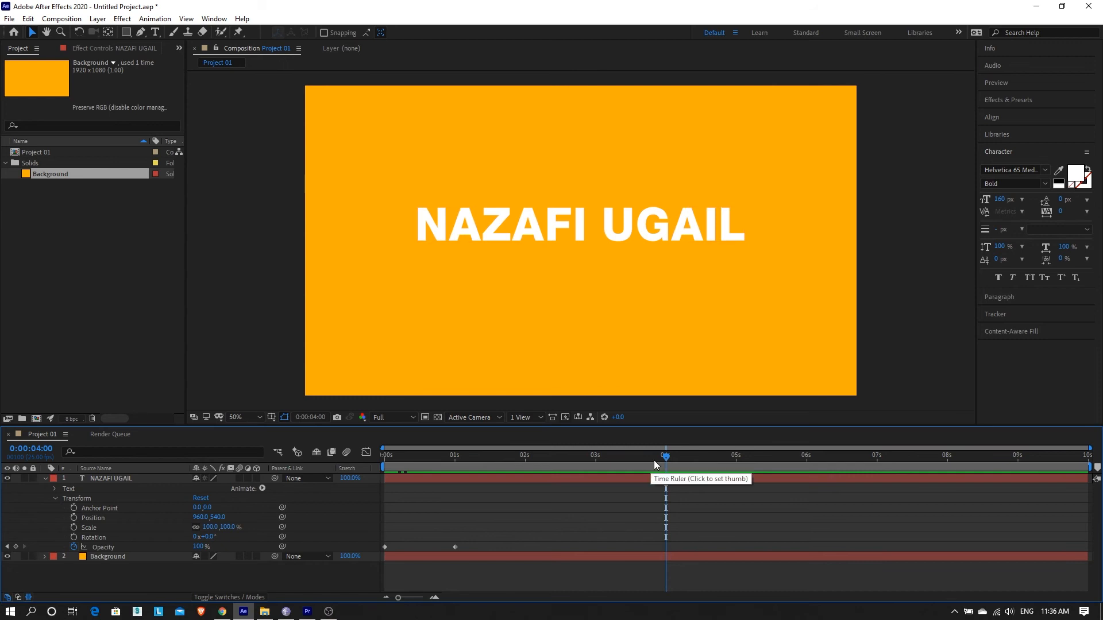
click(455, 548)
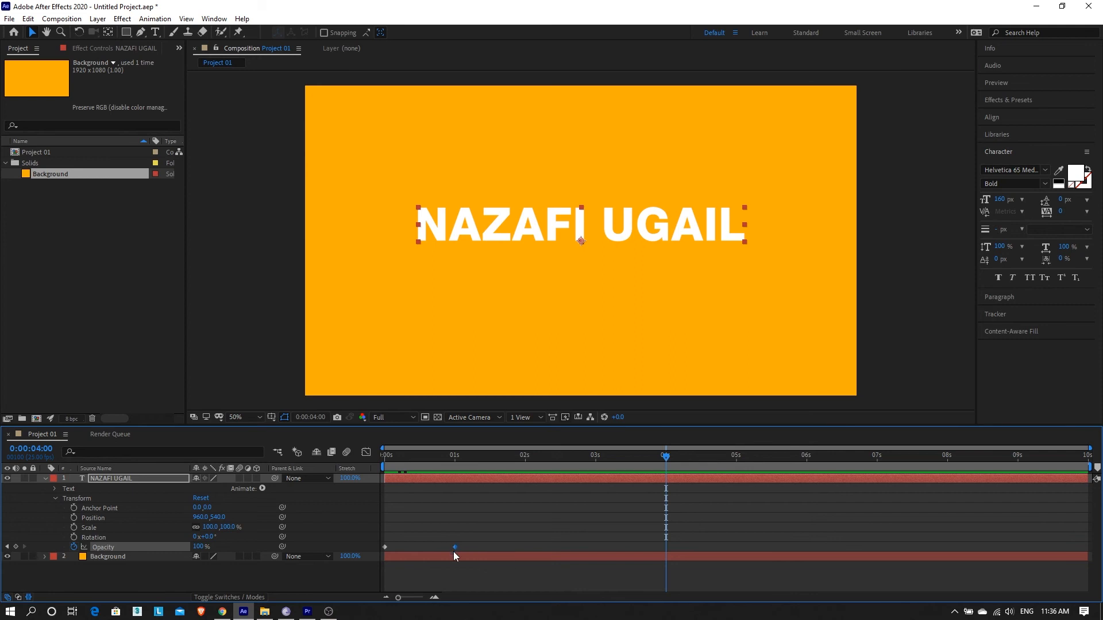
click(463, 543)
click(455, 546)
drag(666, 458, 664, 505)
click(644, 481)
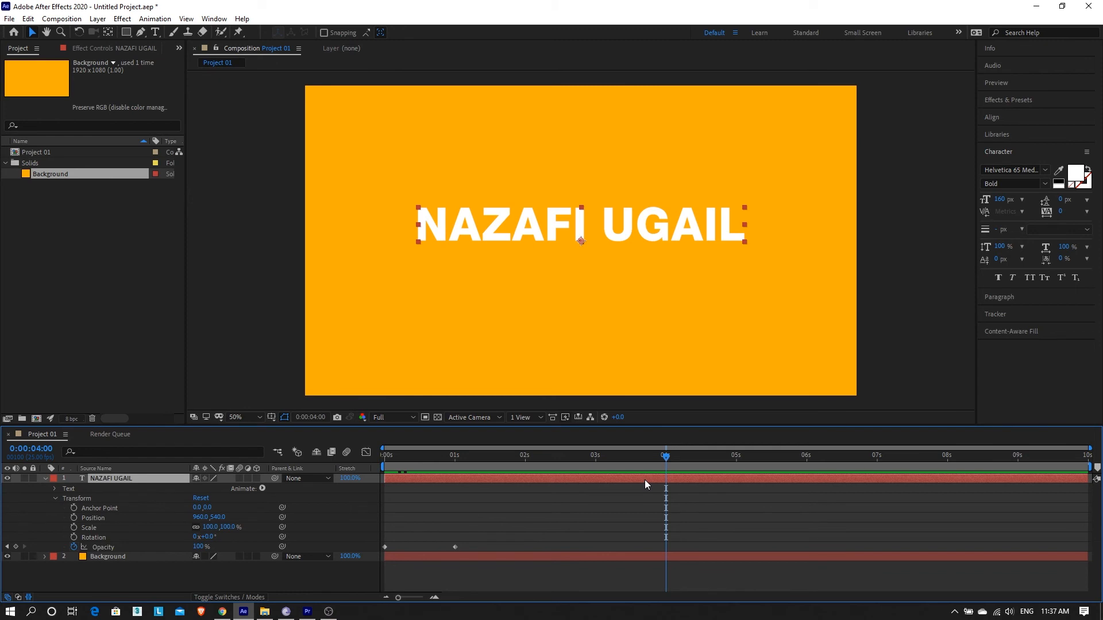
click(119, 547)
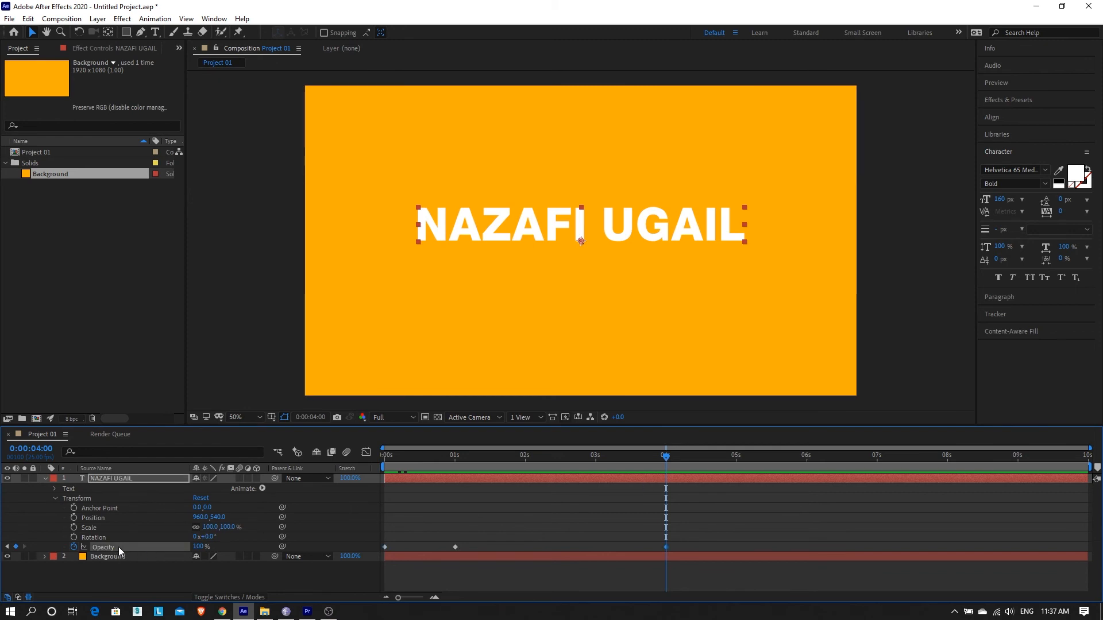
drag(679, 542, 655, 558)
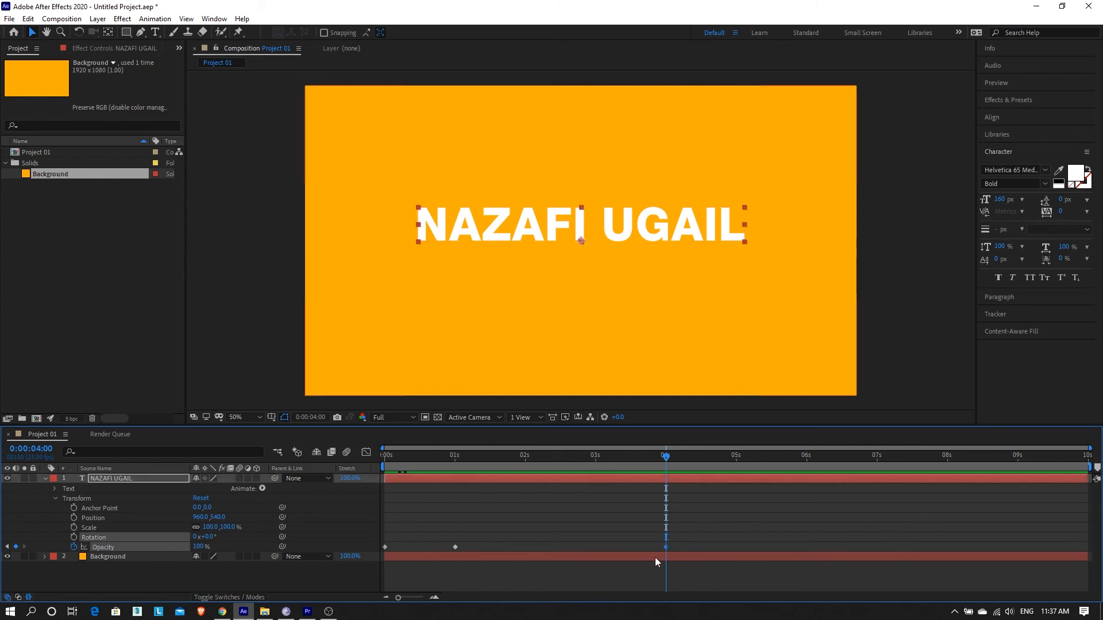
Step: Add an Opacity keyframe of 0% at 0:00:05:00 to fade the text out
key(space)
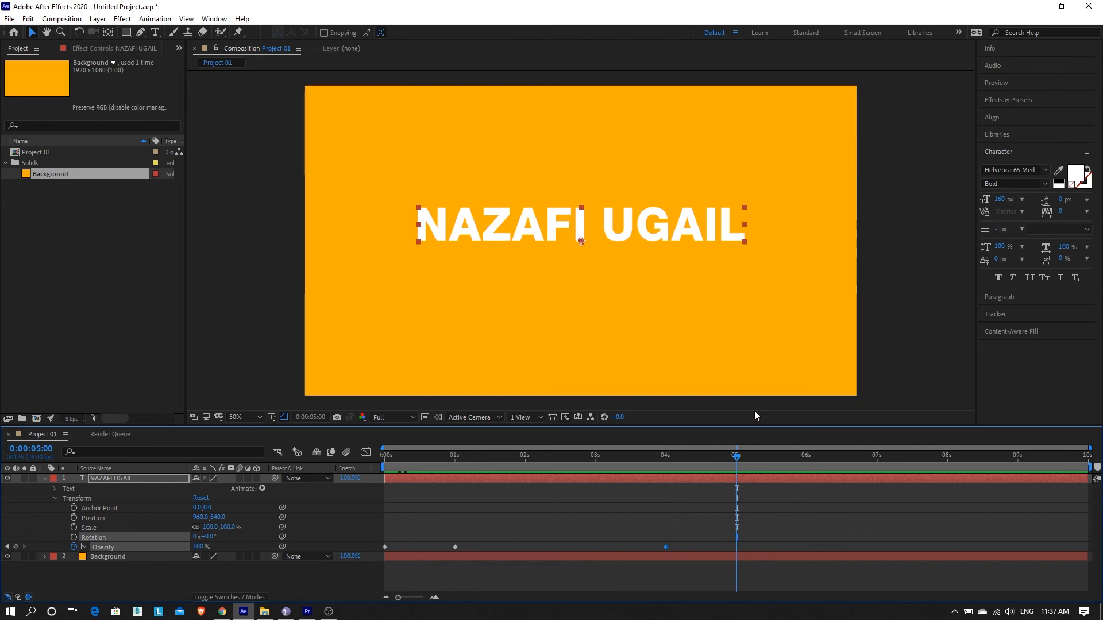
click(199, 546)
text(0)
key(Return)
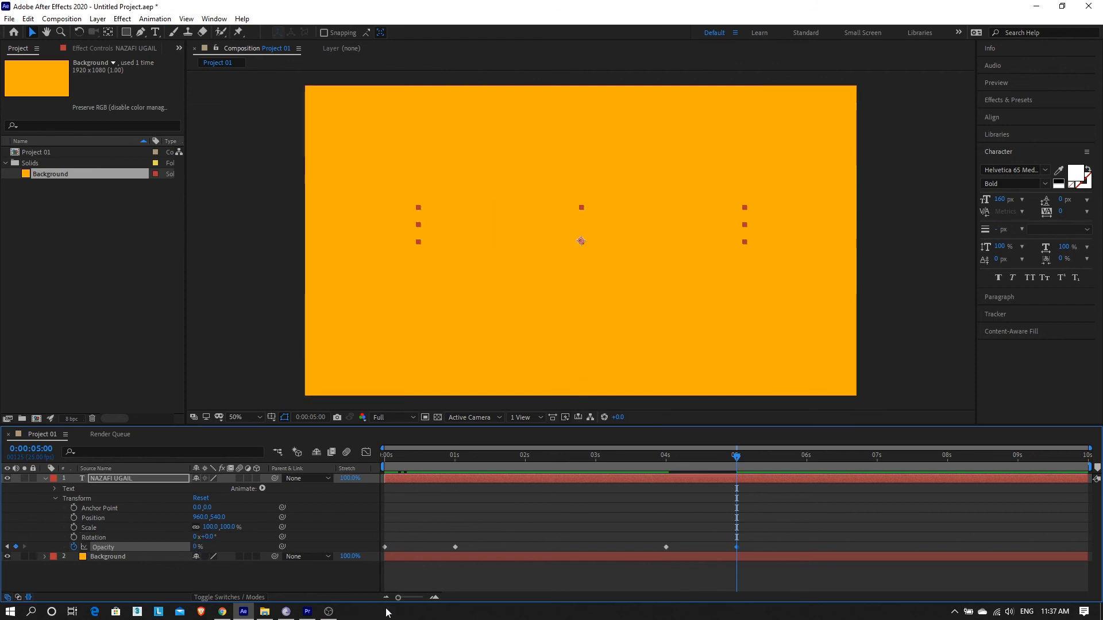
Step: Preview the text's fade-in and fade-out animation from the beginning of the composition
drag(521, 460, 271, 454)
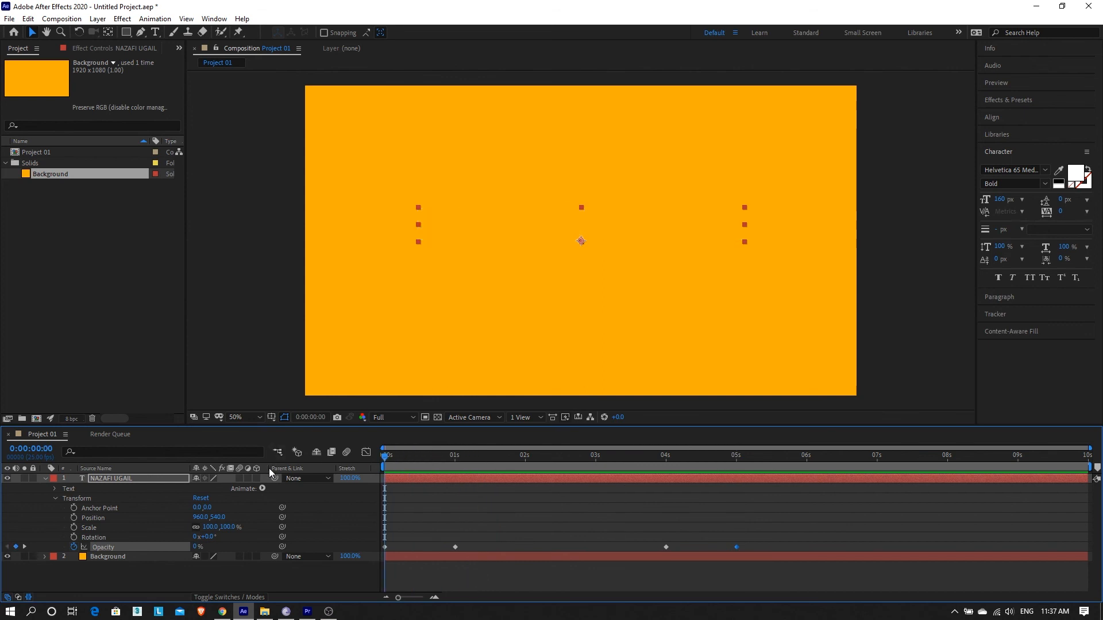
key(space)
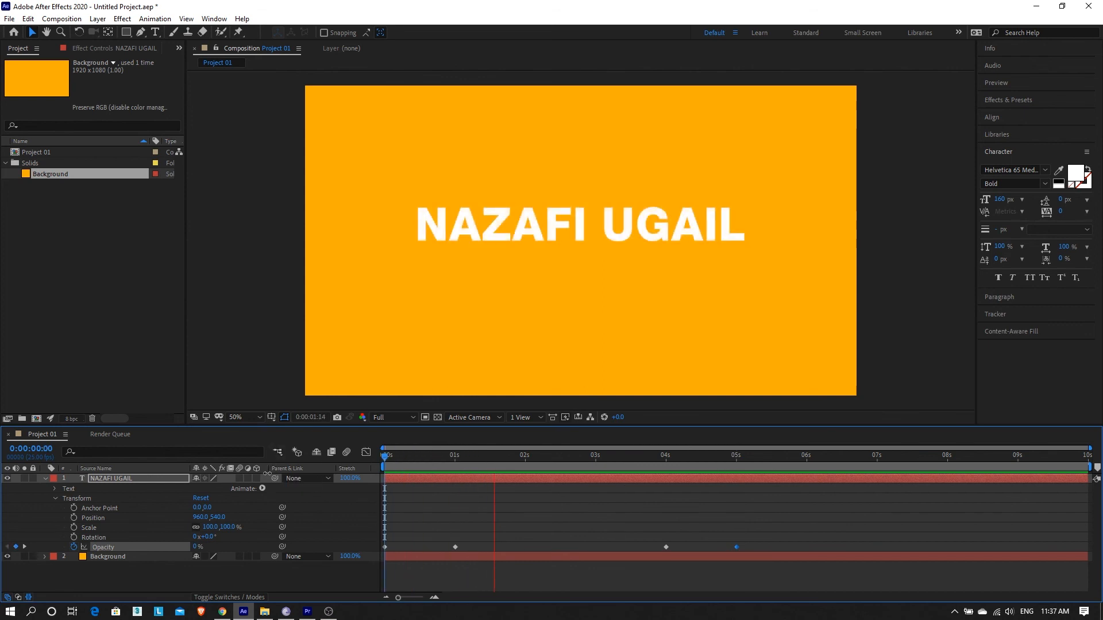